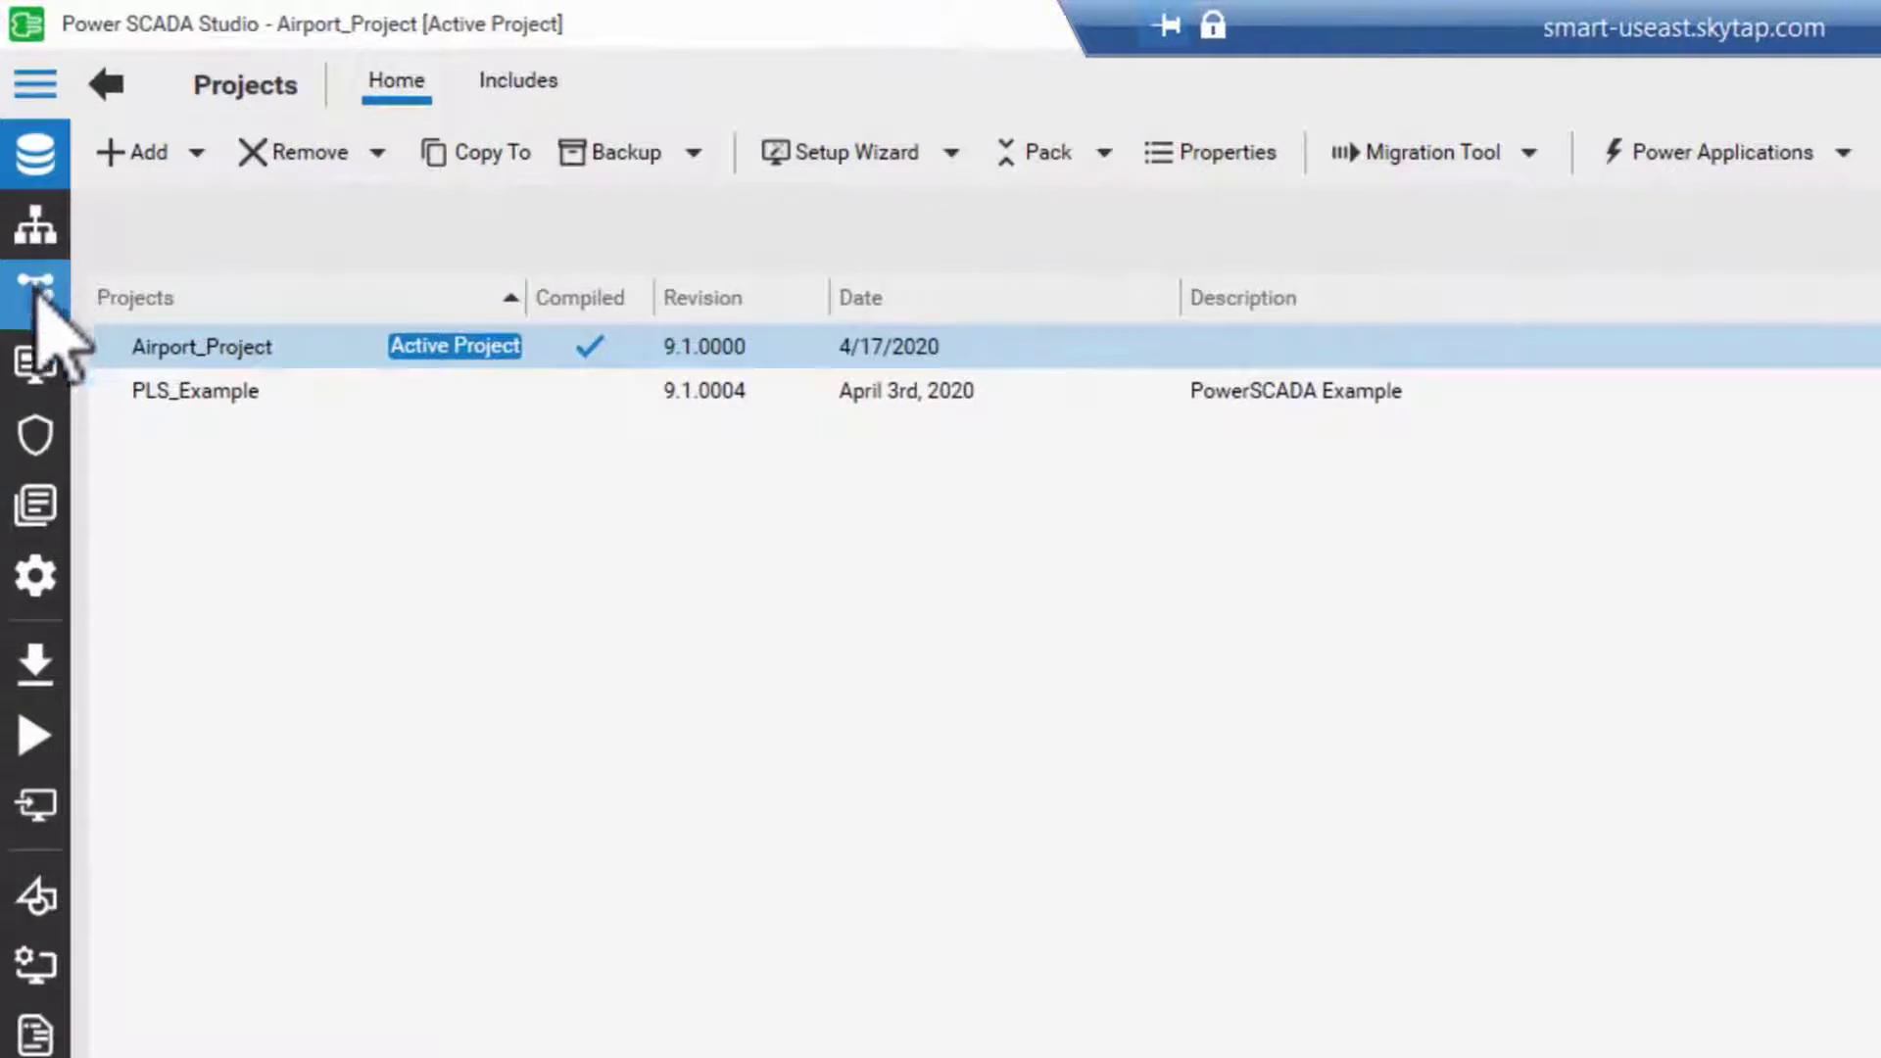
Step: Review the equipment's variable tags in System Model, then show its Time Stamped Digital Alarms
left_click(39, 292)
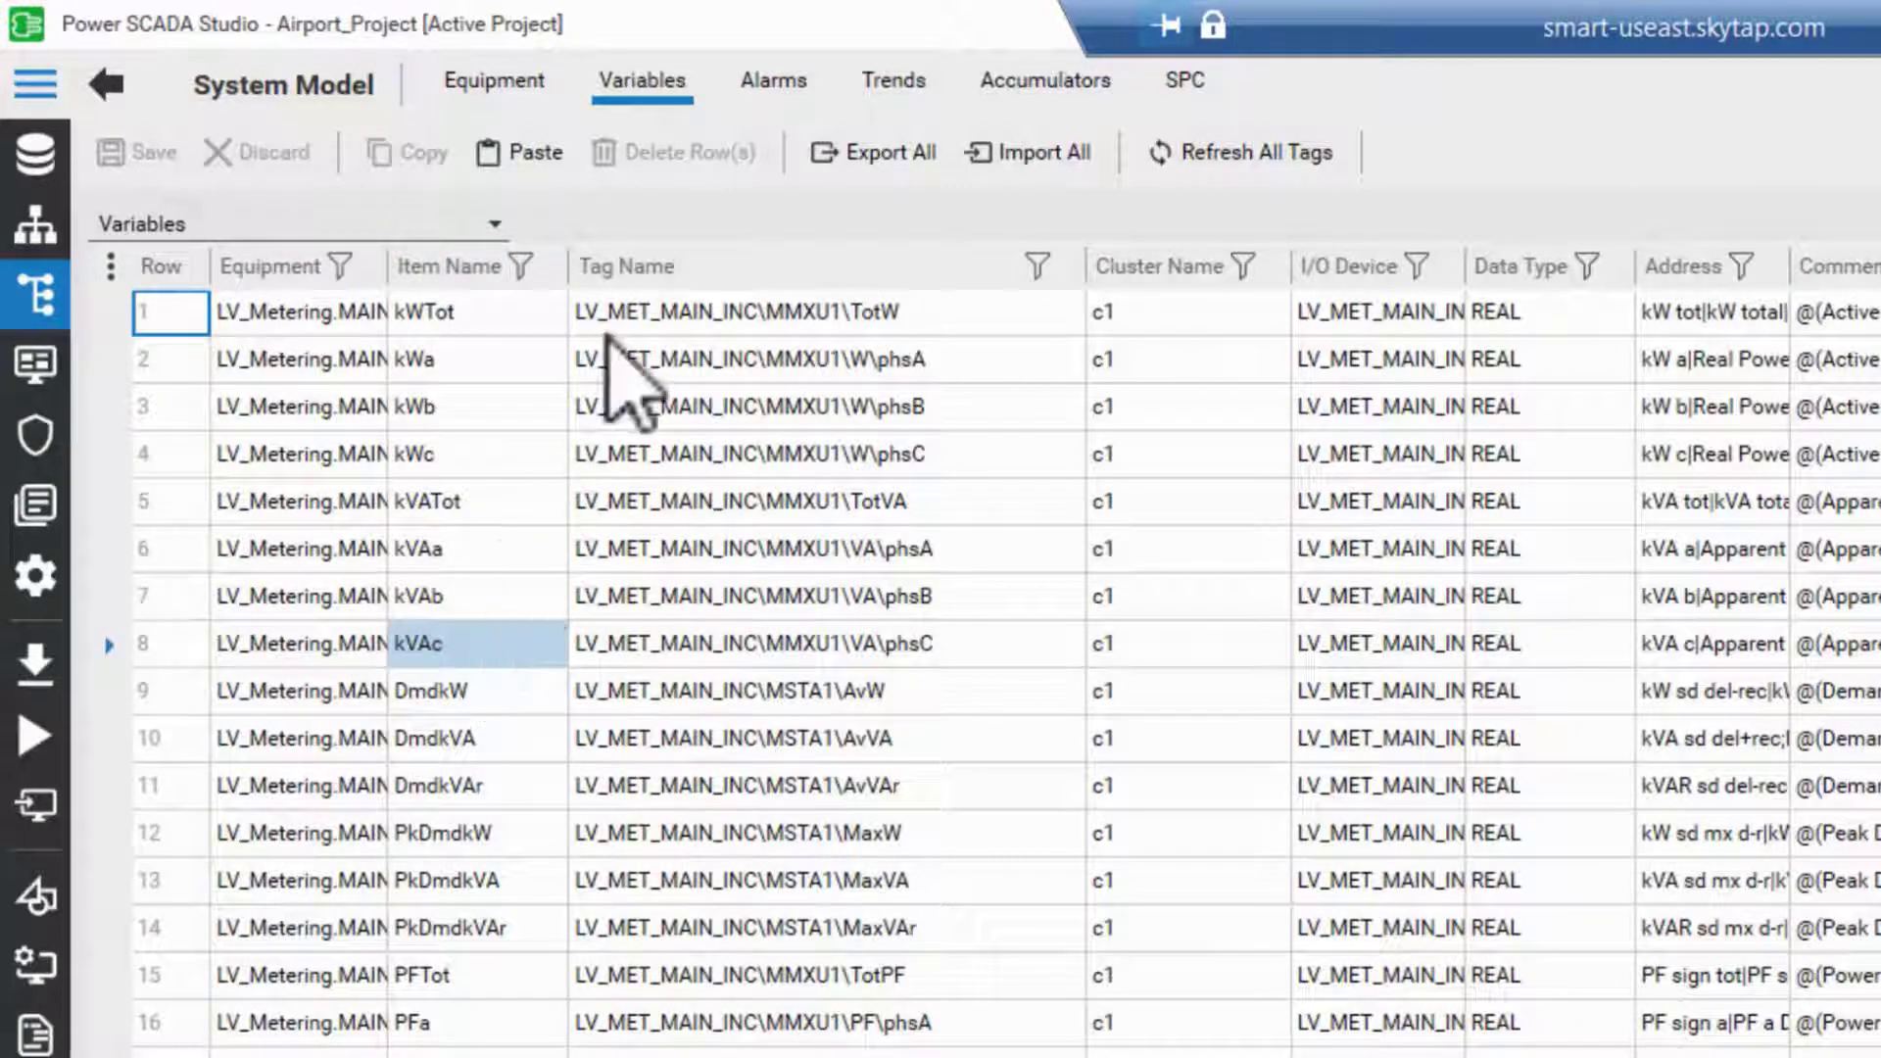
left_click(795, 82)
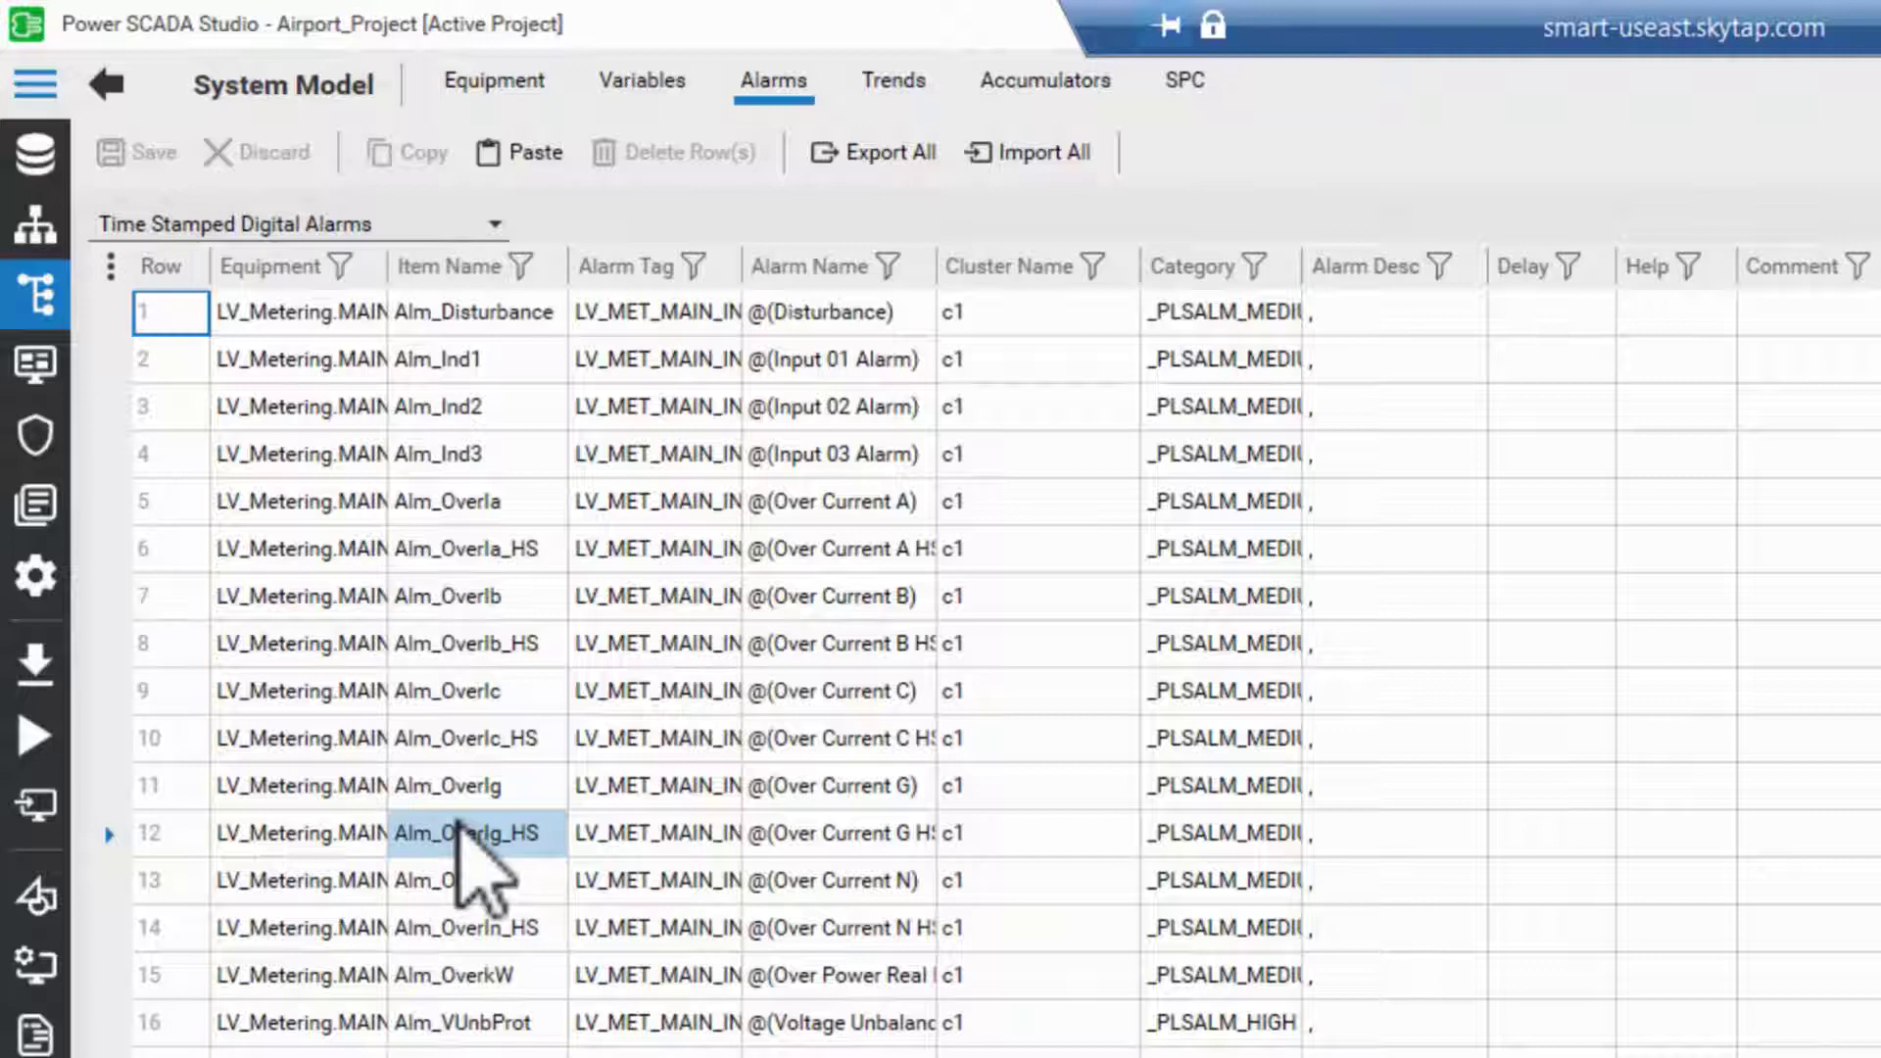
Step: Switch to the Power SCADA Operation WebHMI and check its Diagrams page showing No Active TGML
key("alt+Tab")
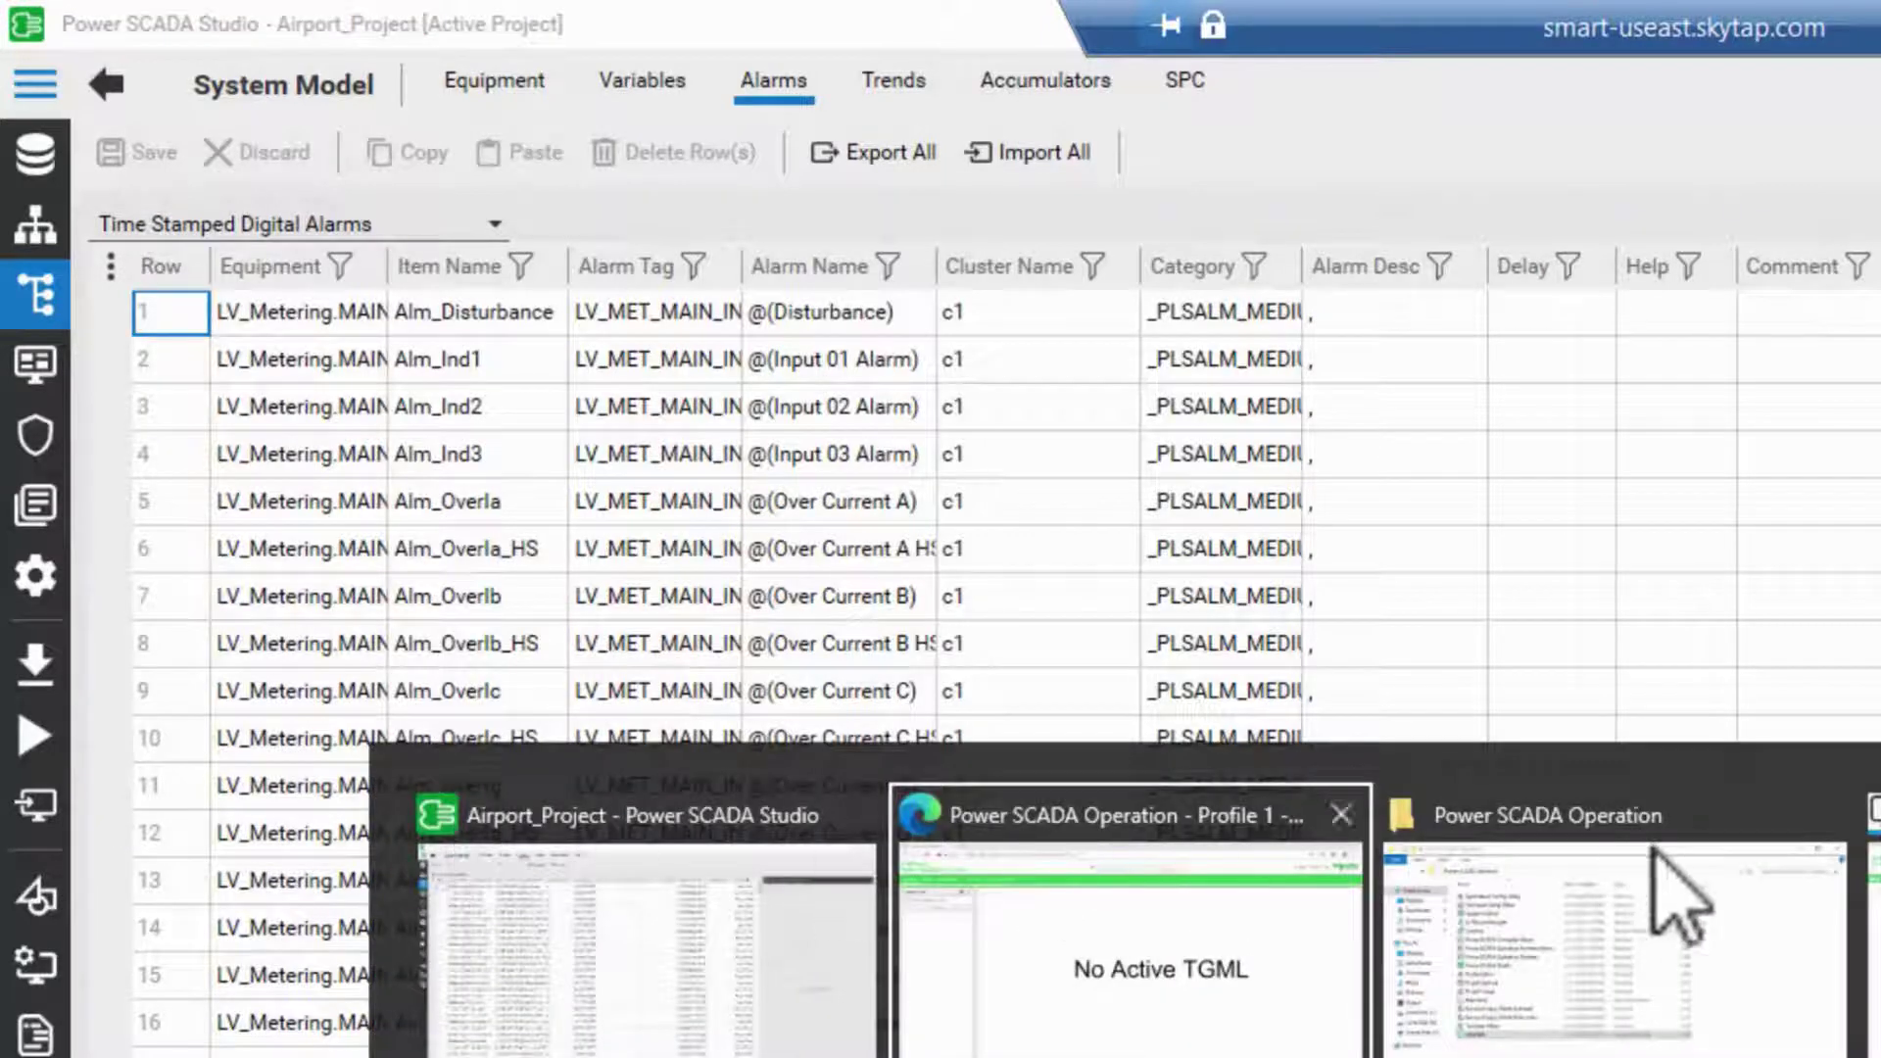
left_click(1278, 1004)
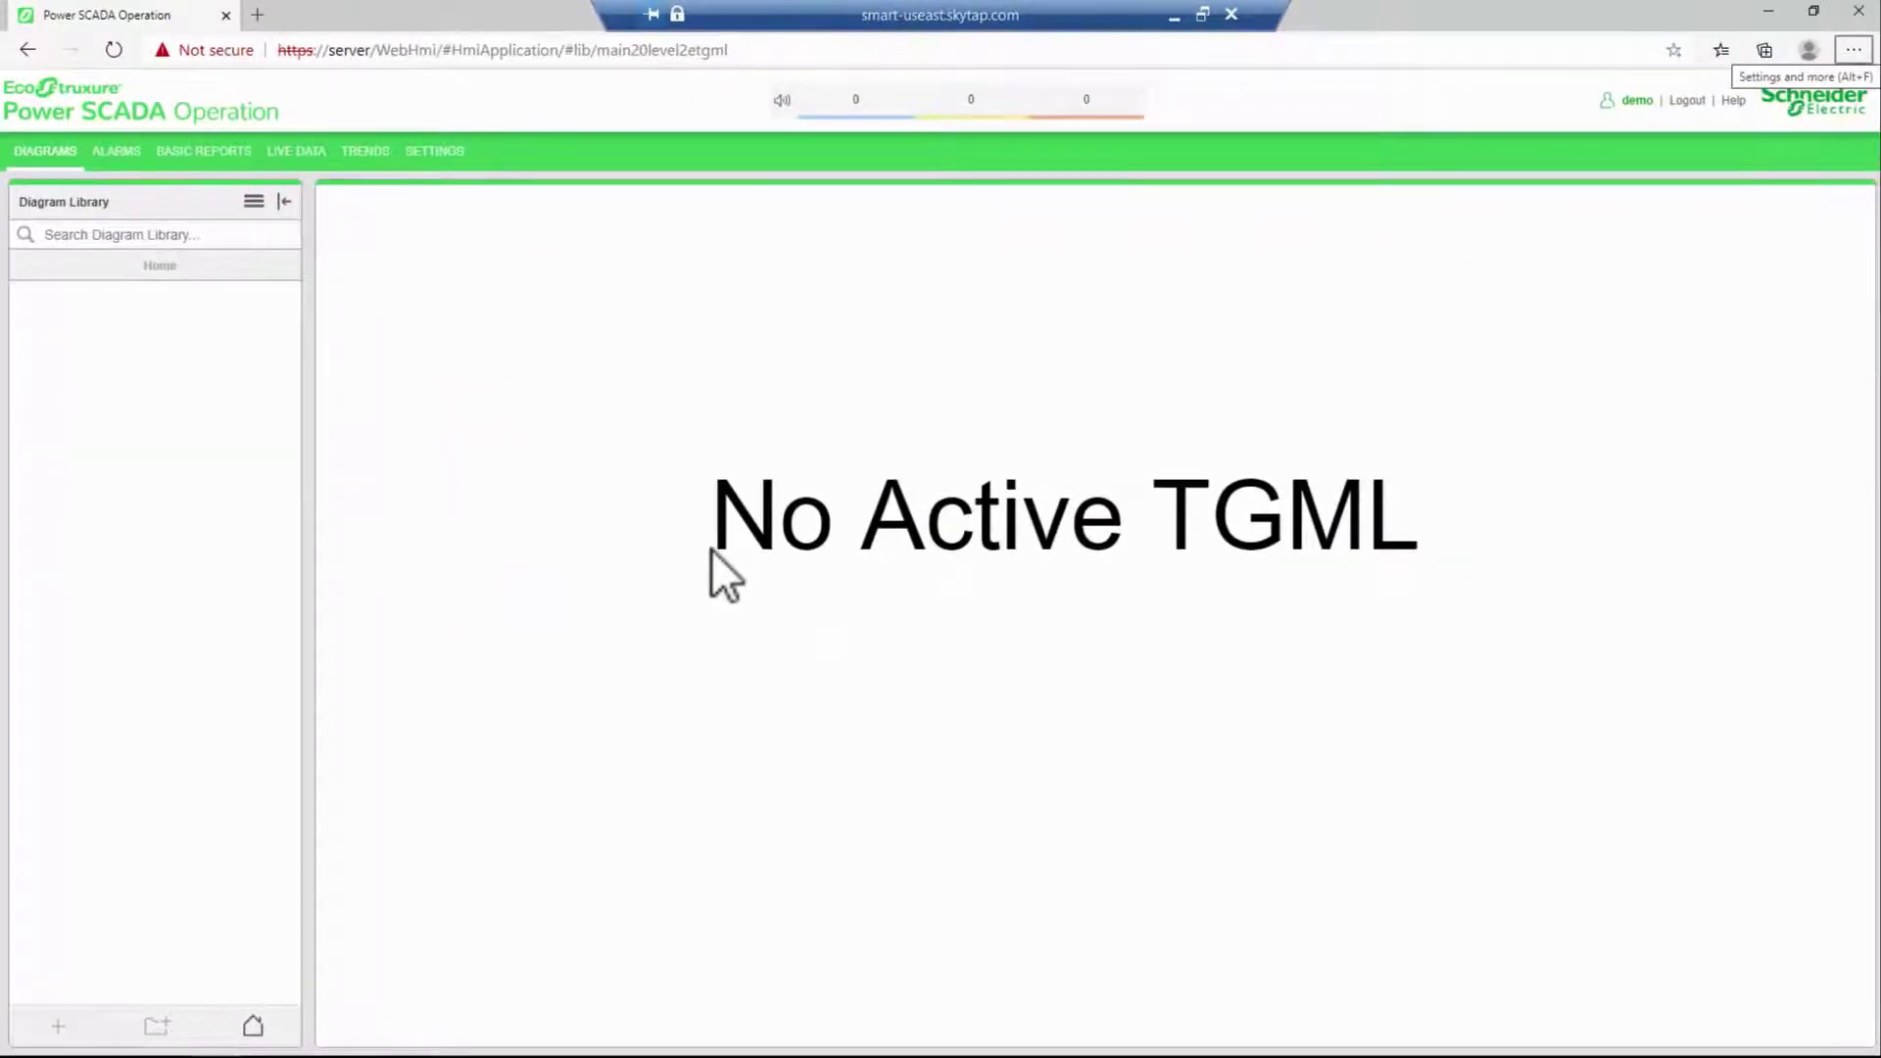
key("alt+Tab")
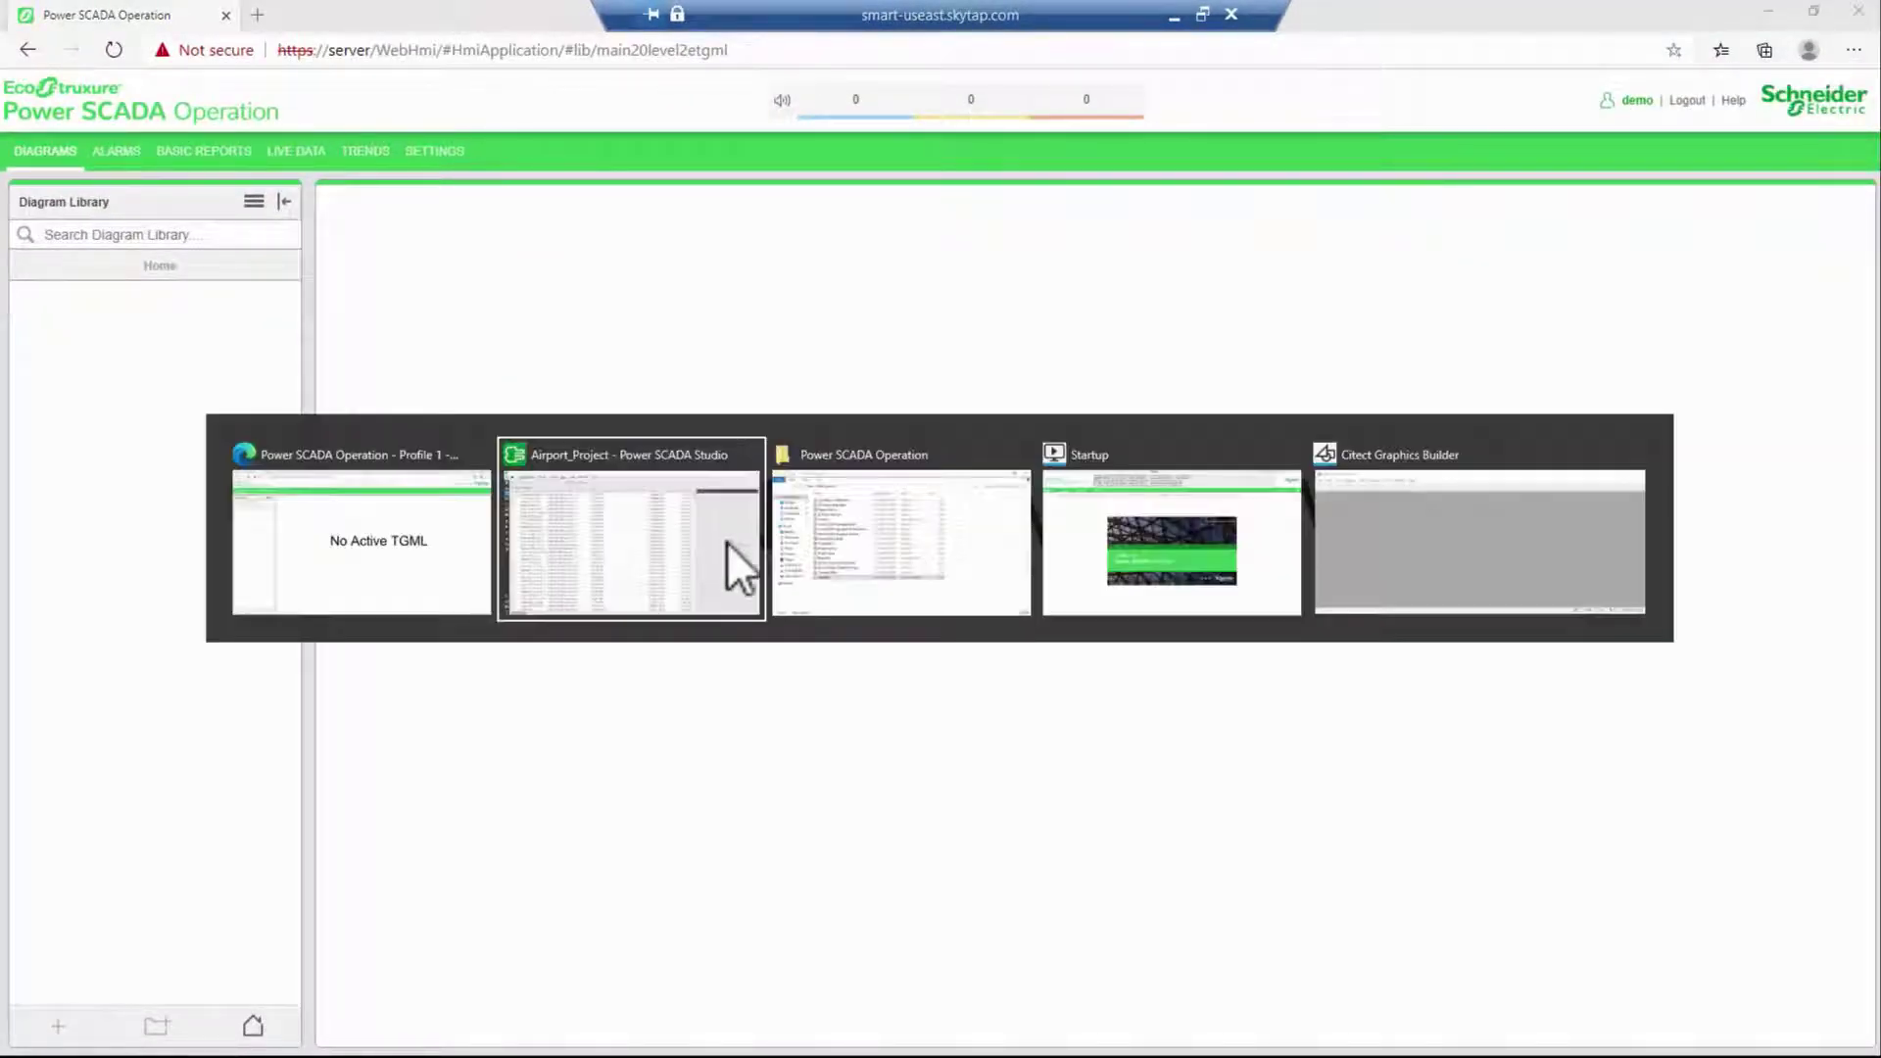
Step: Launch the Graphics Editor shortcut from the Power SCADA Operation folder to get New Document 1
left_click(882, 521)
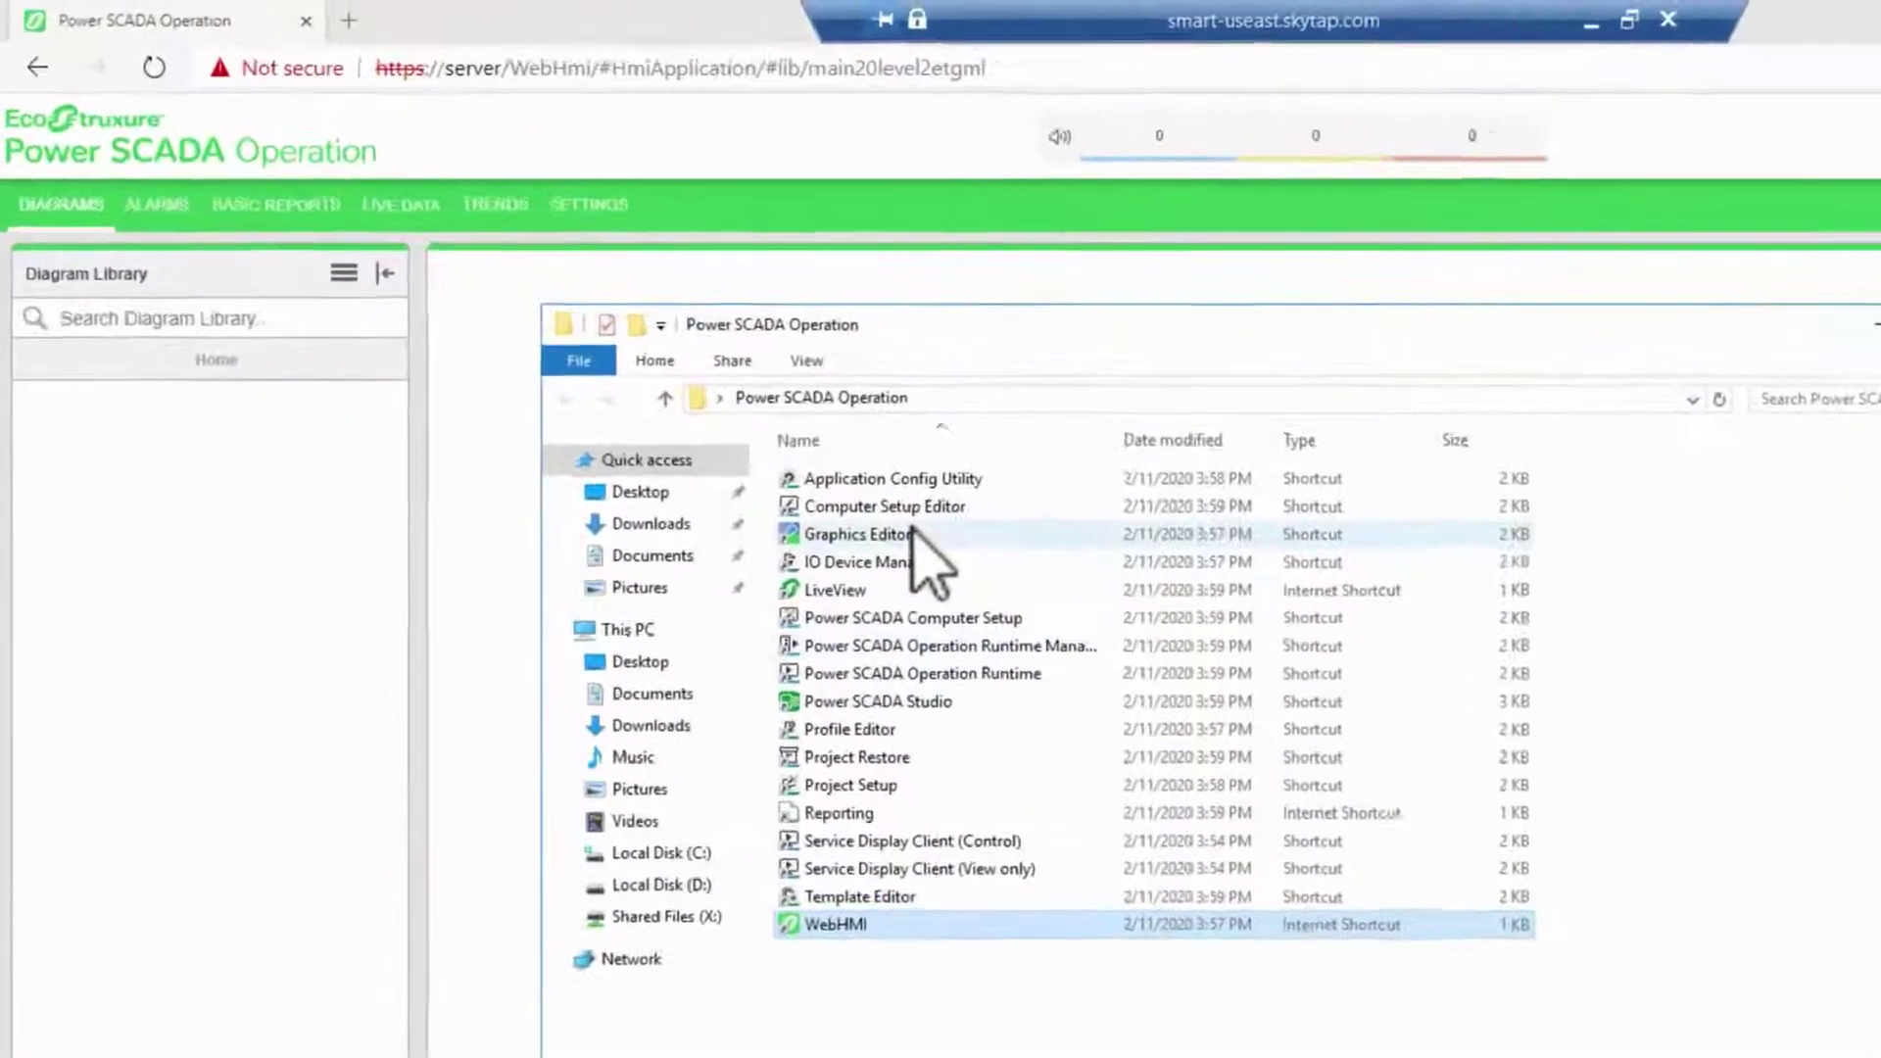
double_click(774, 430)
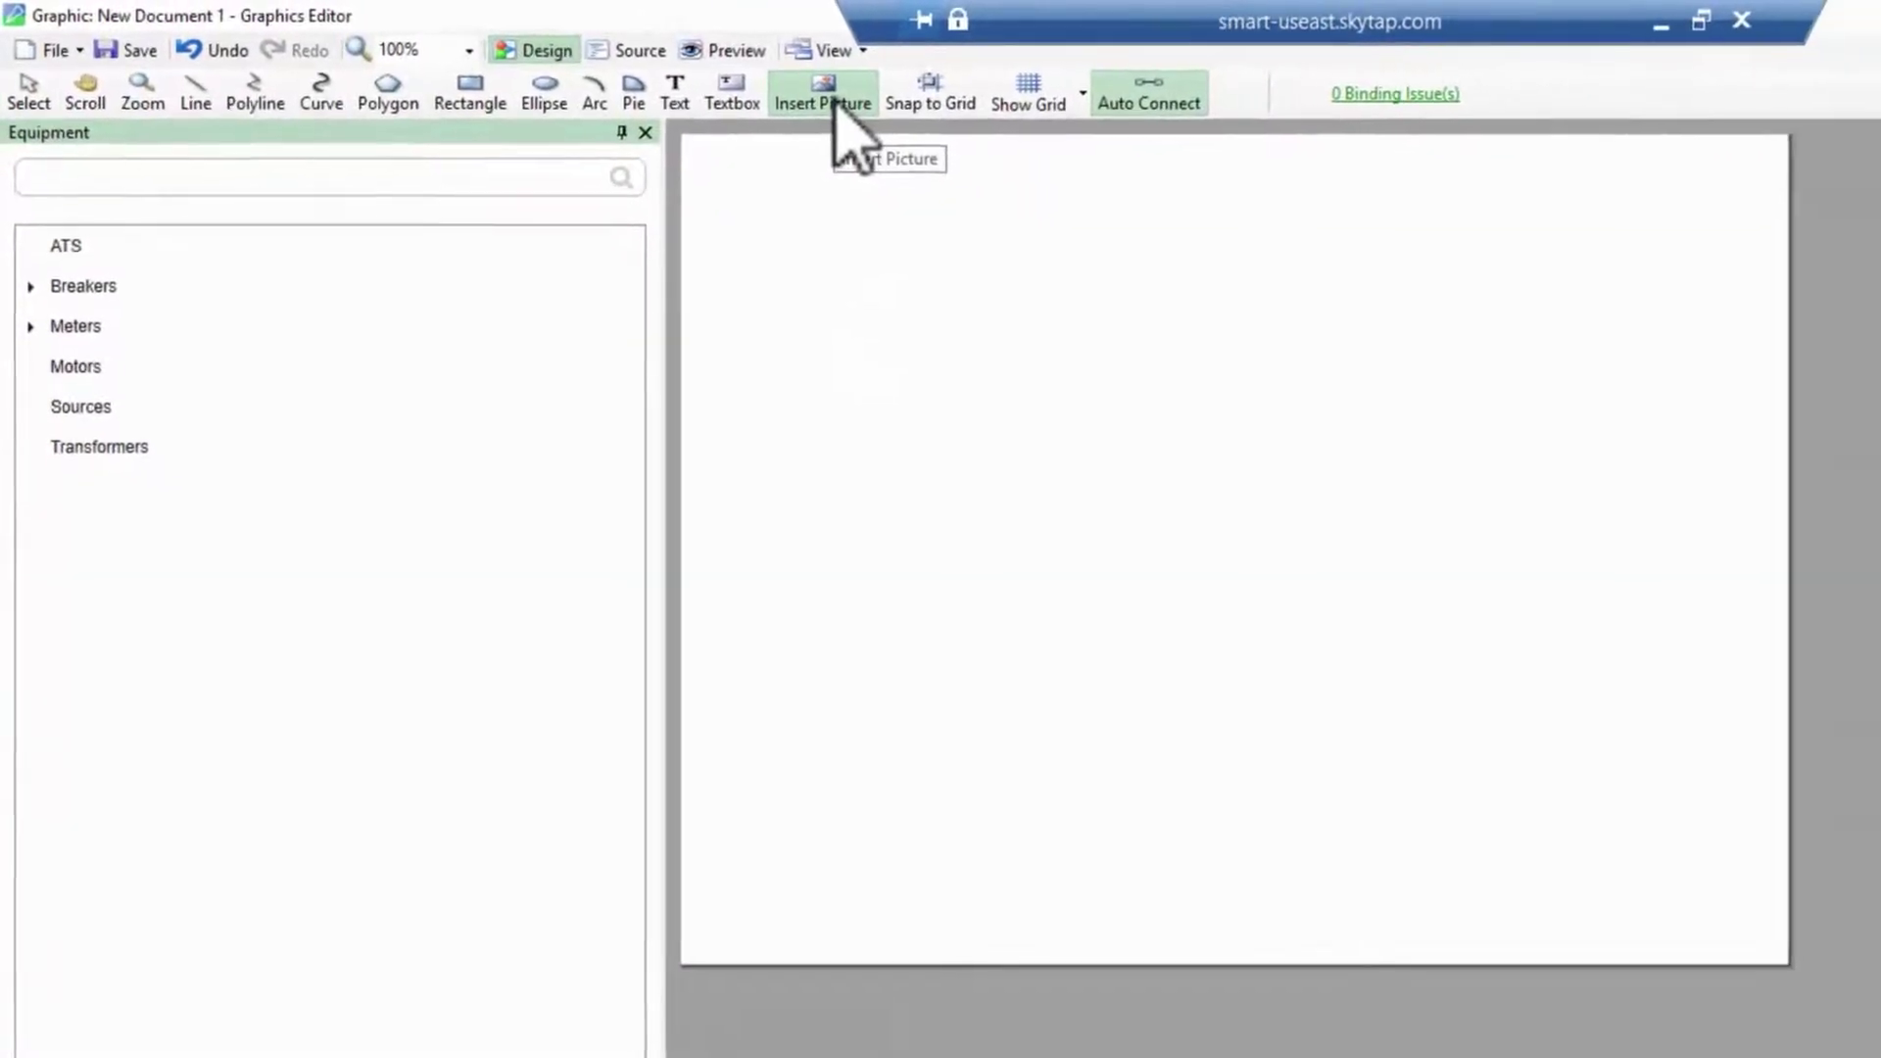
Step: Insert Main Level.png from Downloads > Backgrounds & Images > Backgrounds as the diagram picture
left_click(757, 97)
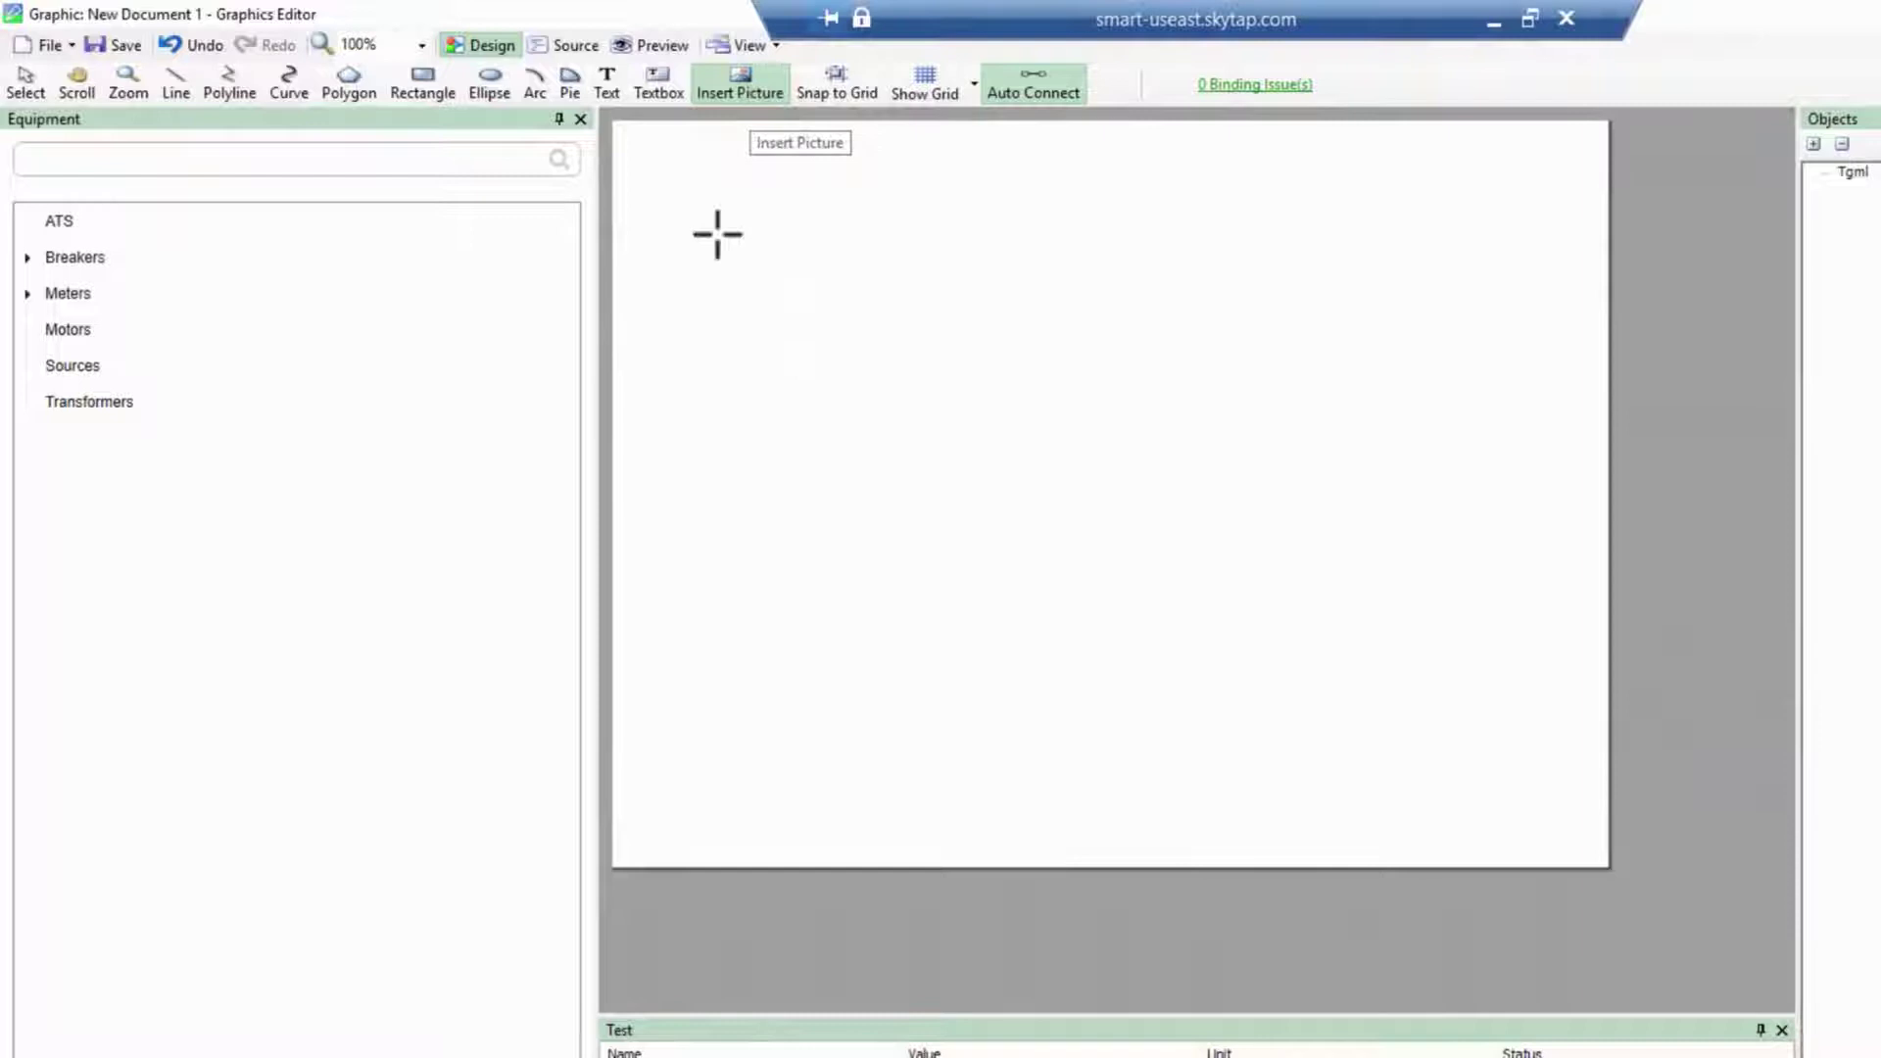
left_click(703, 227)
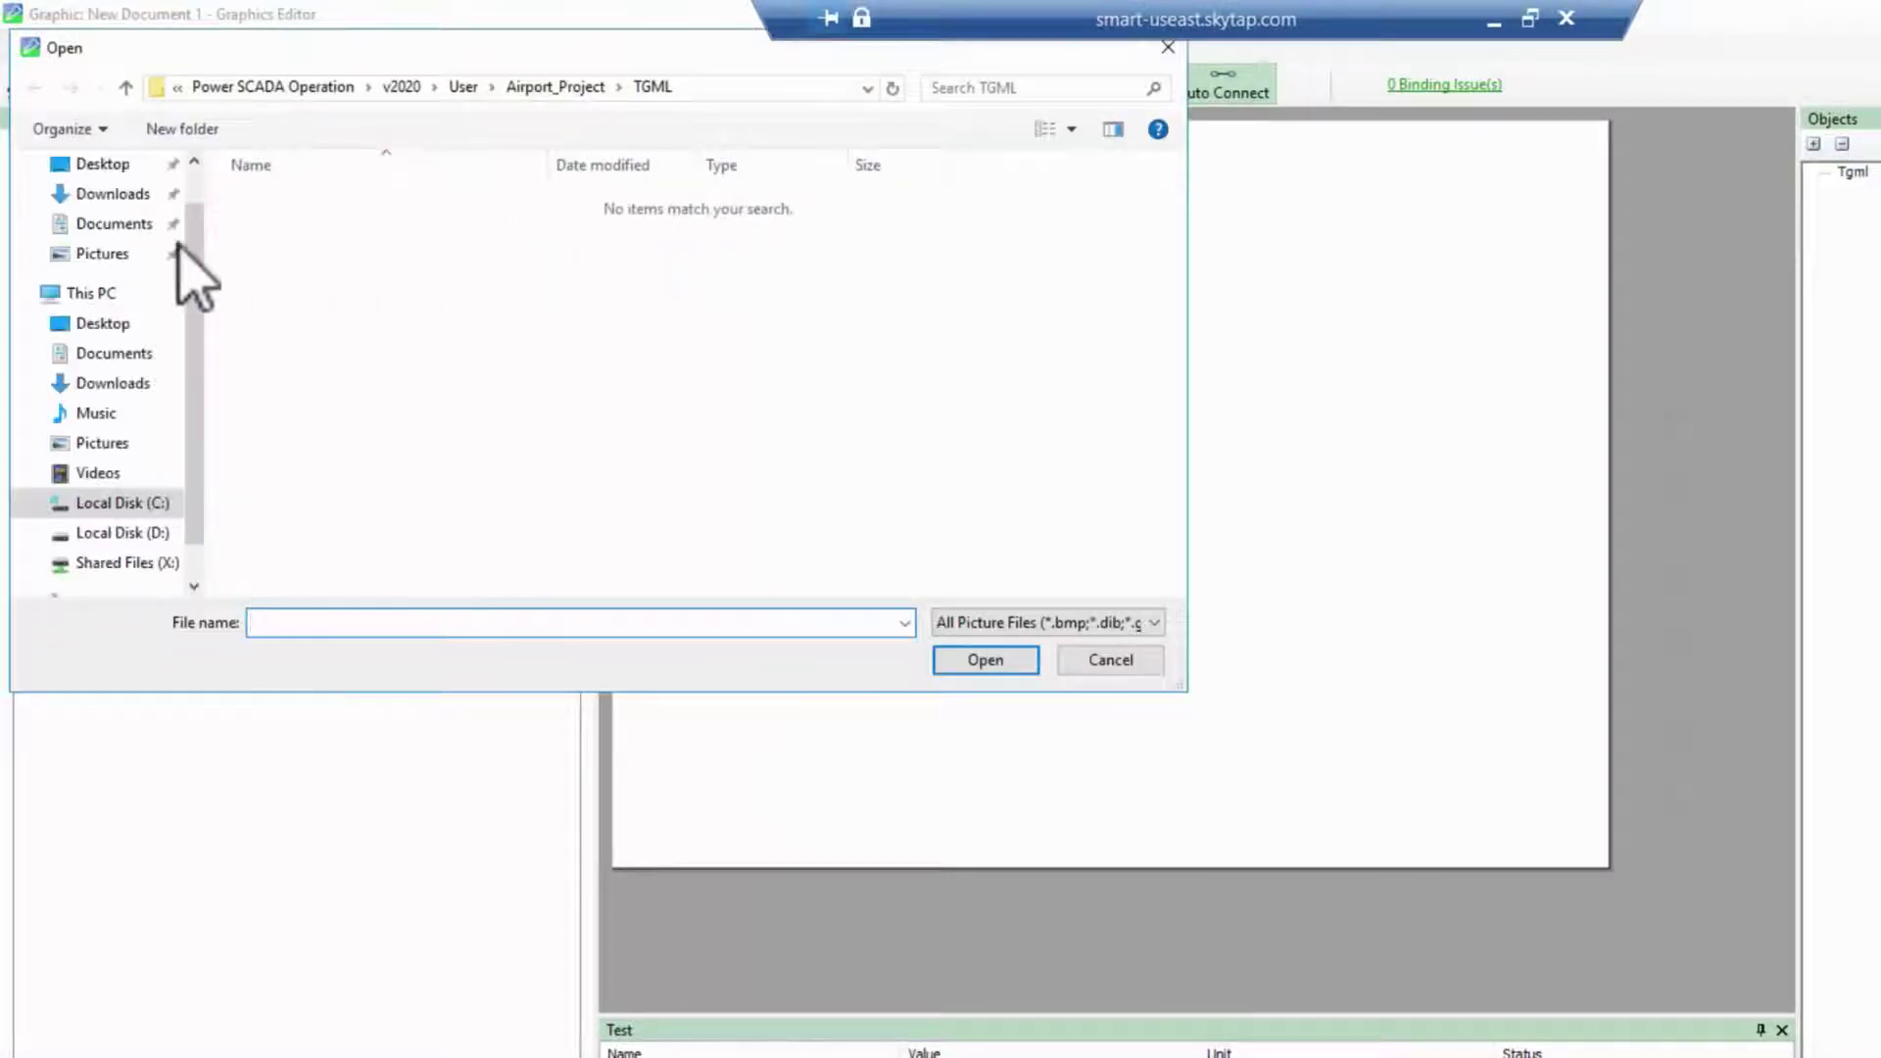
left_click(114, 193)
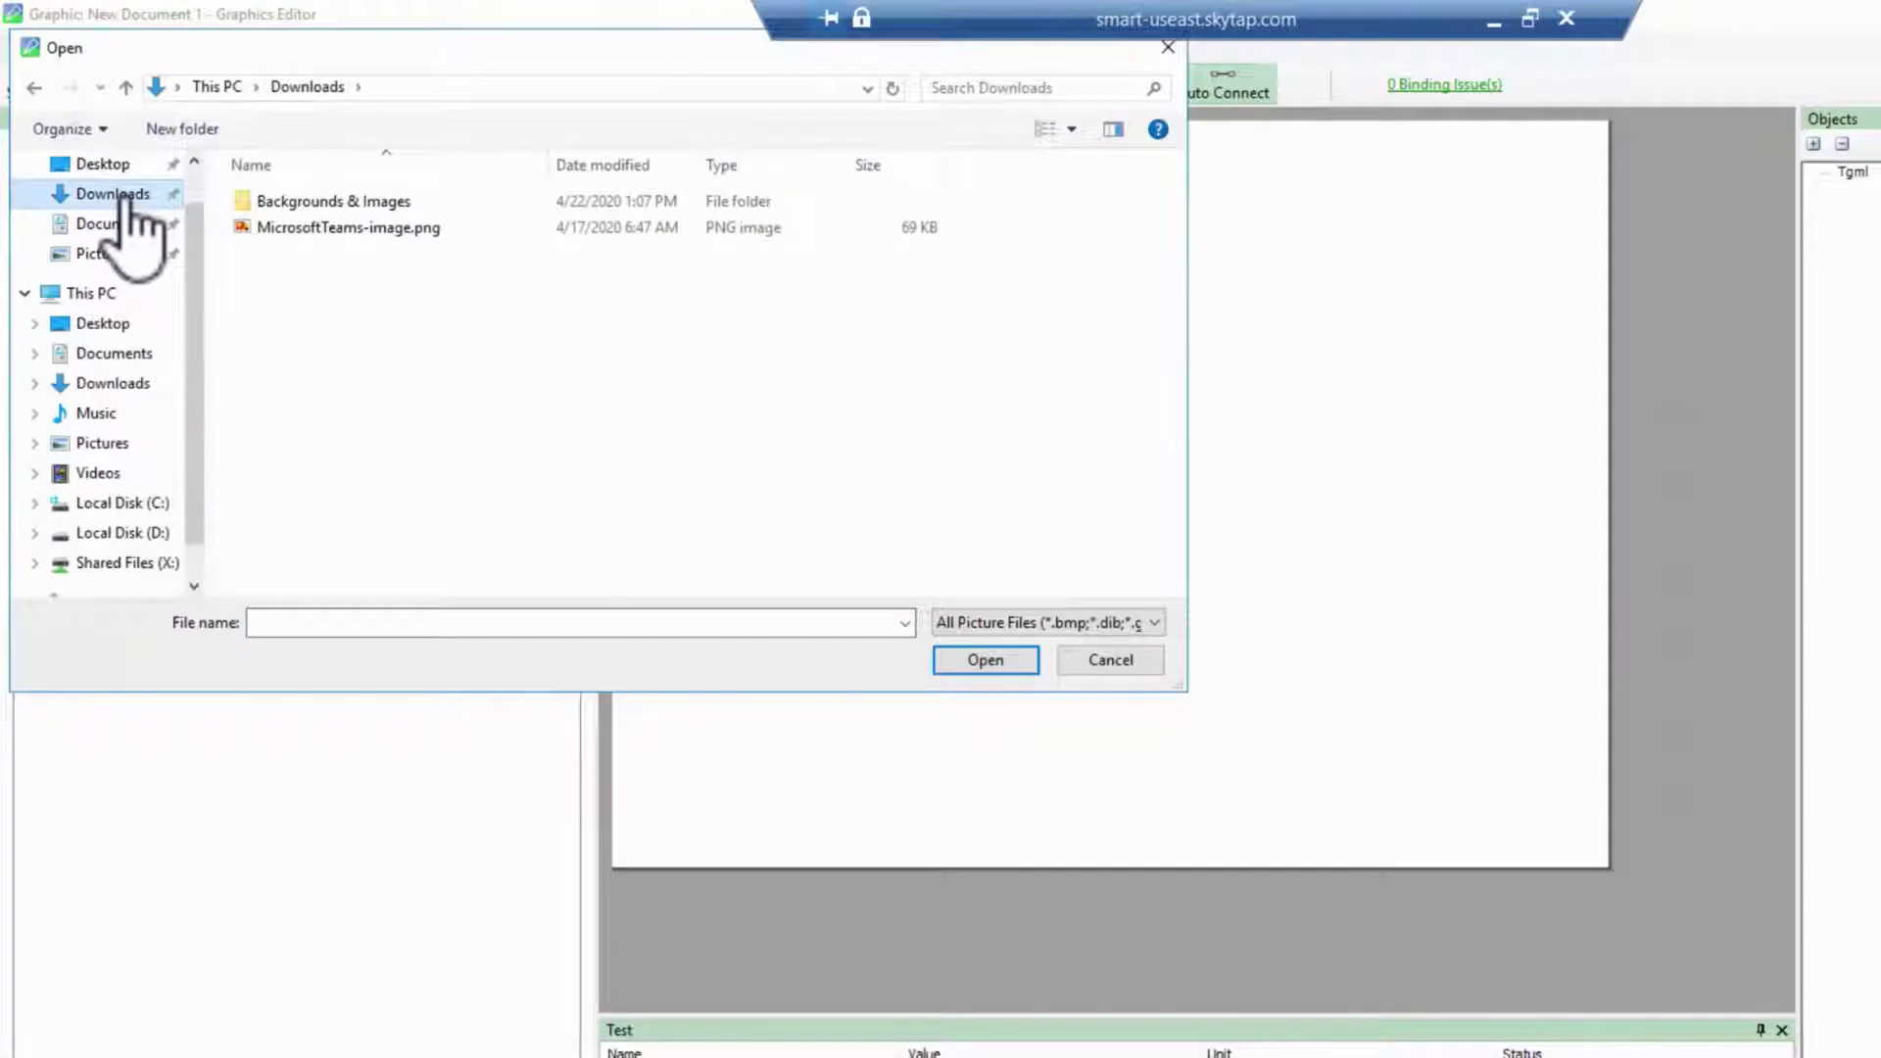
double_click(386, 204)
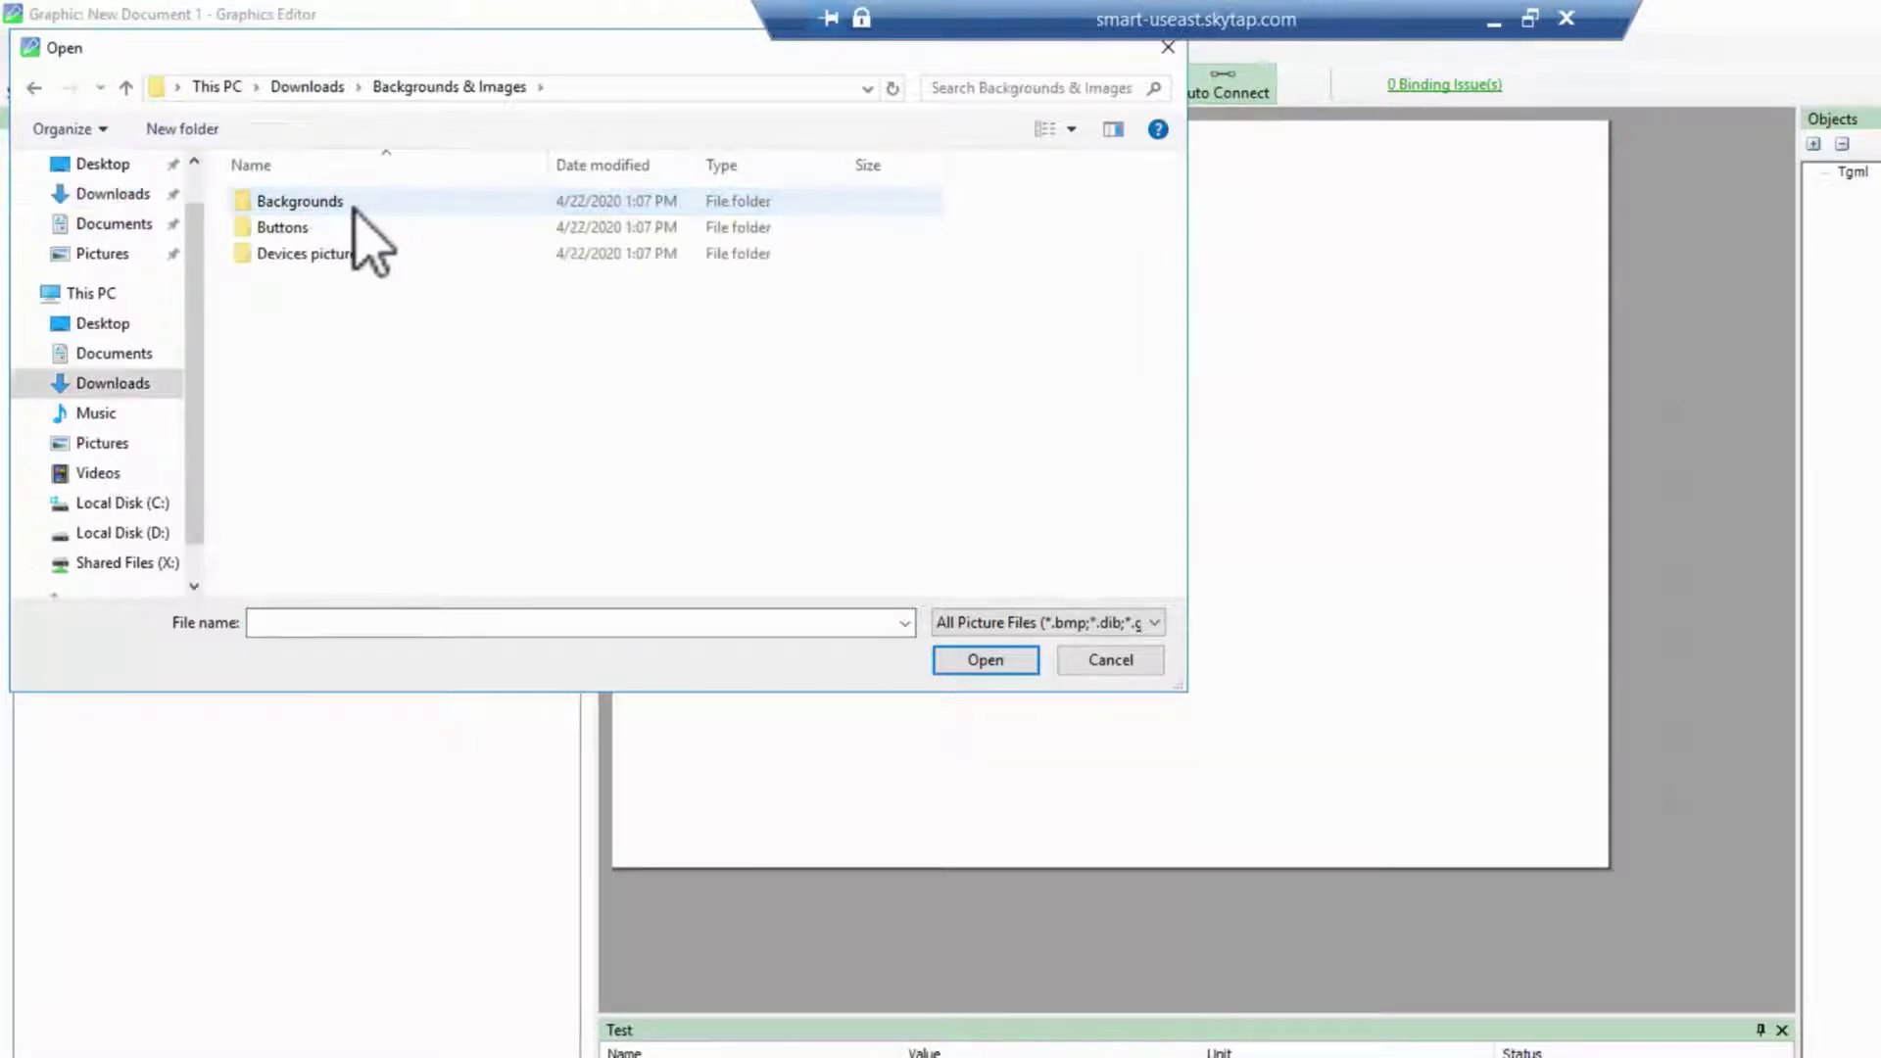
double_click(353, 206)
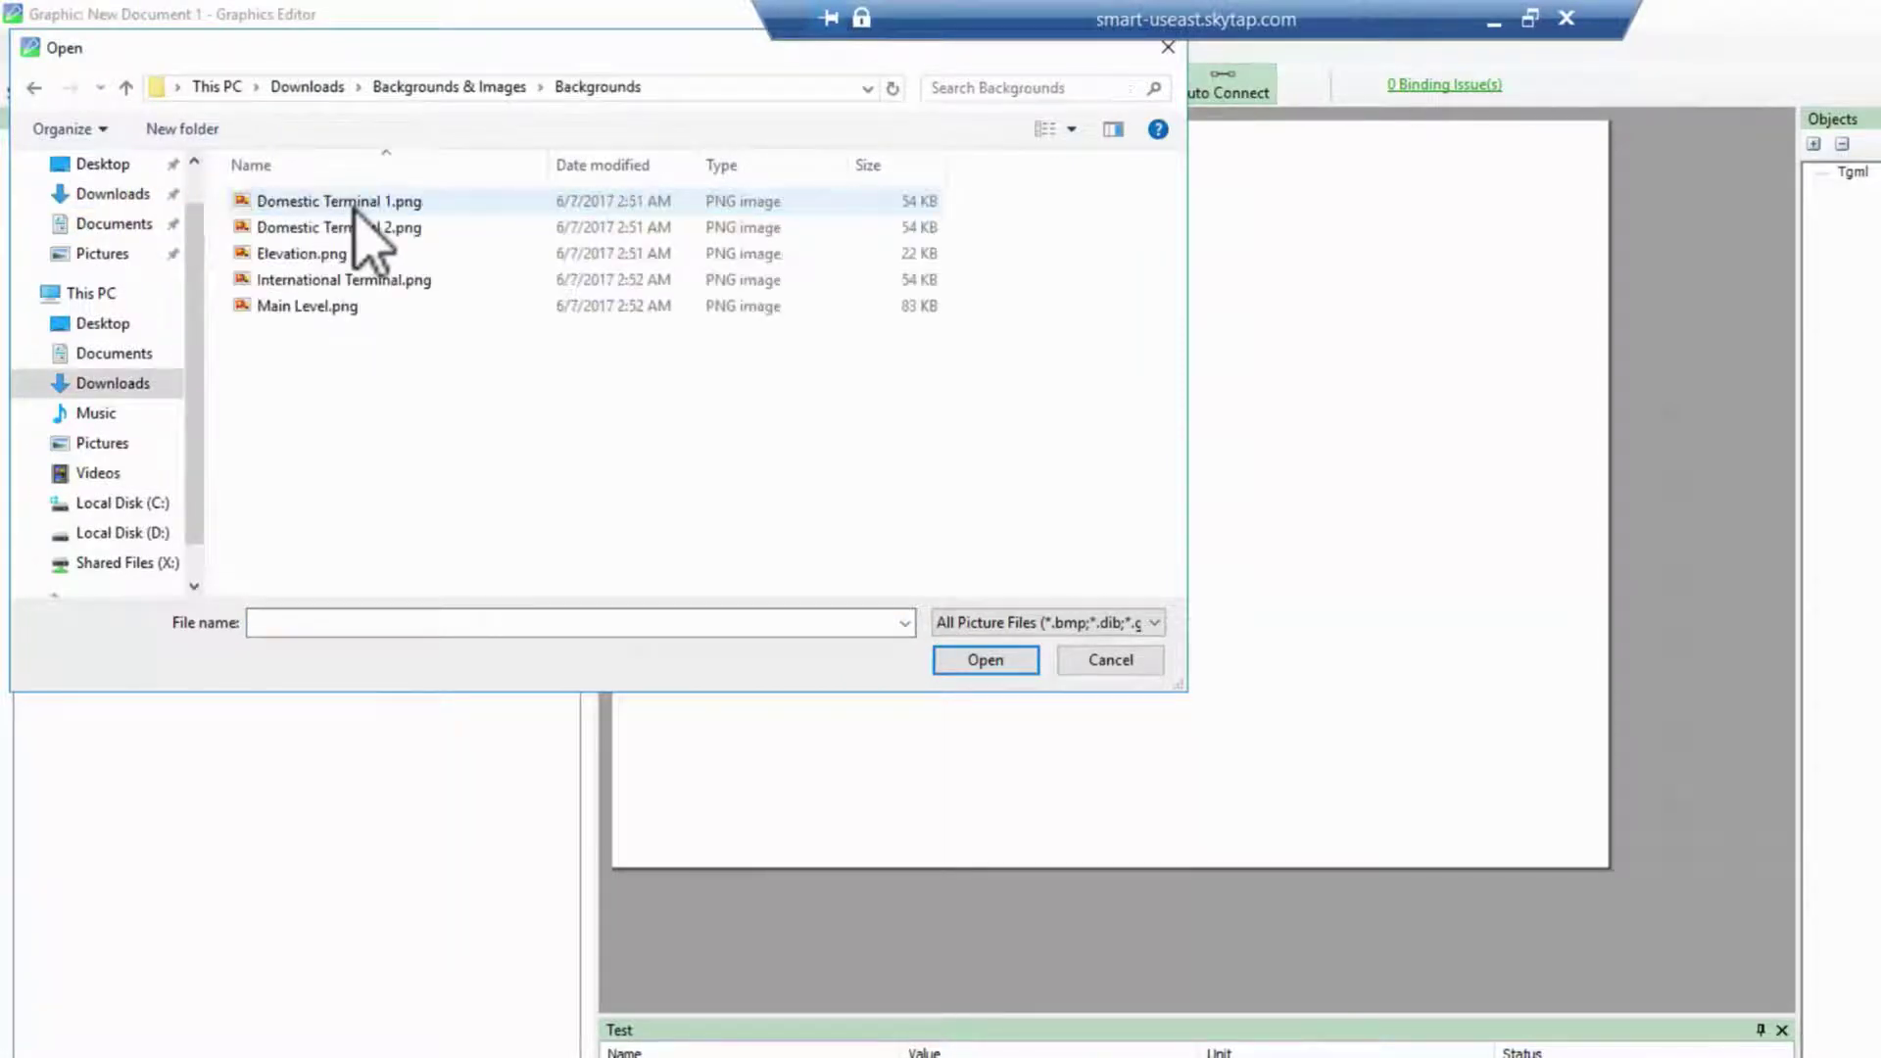
double_click(306, 307)
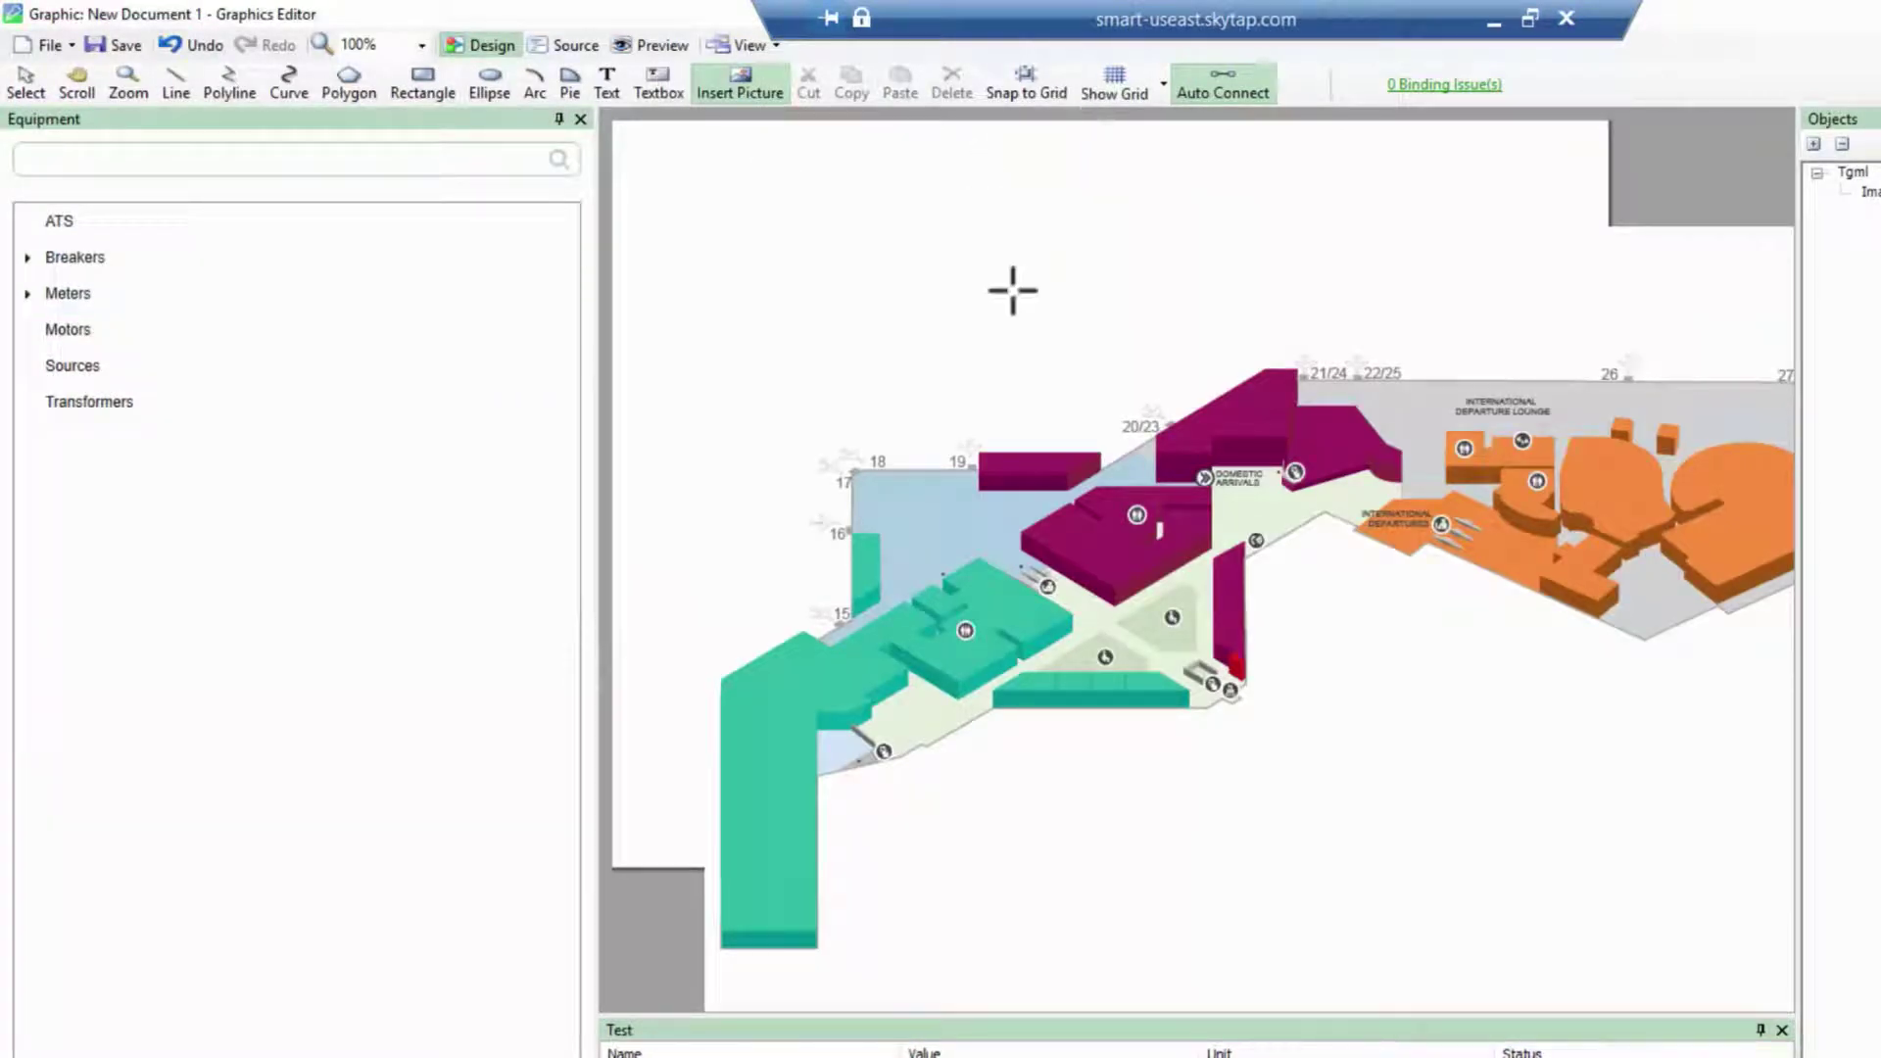
Step: Enable Snap to Grid, place the floor plan at the top-left corner, and resize it to page width
left_click(1045, 373)
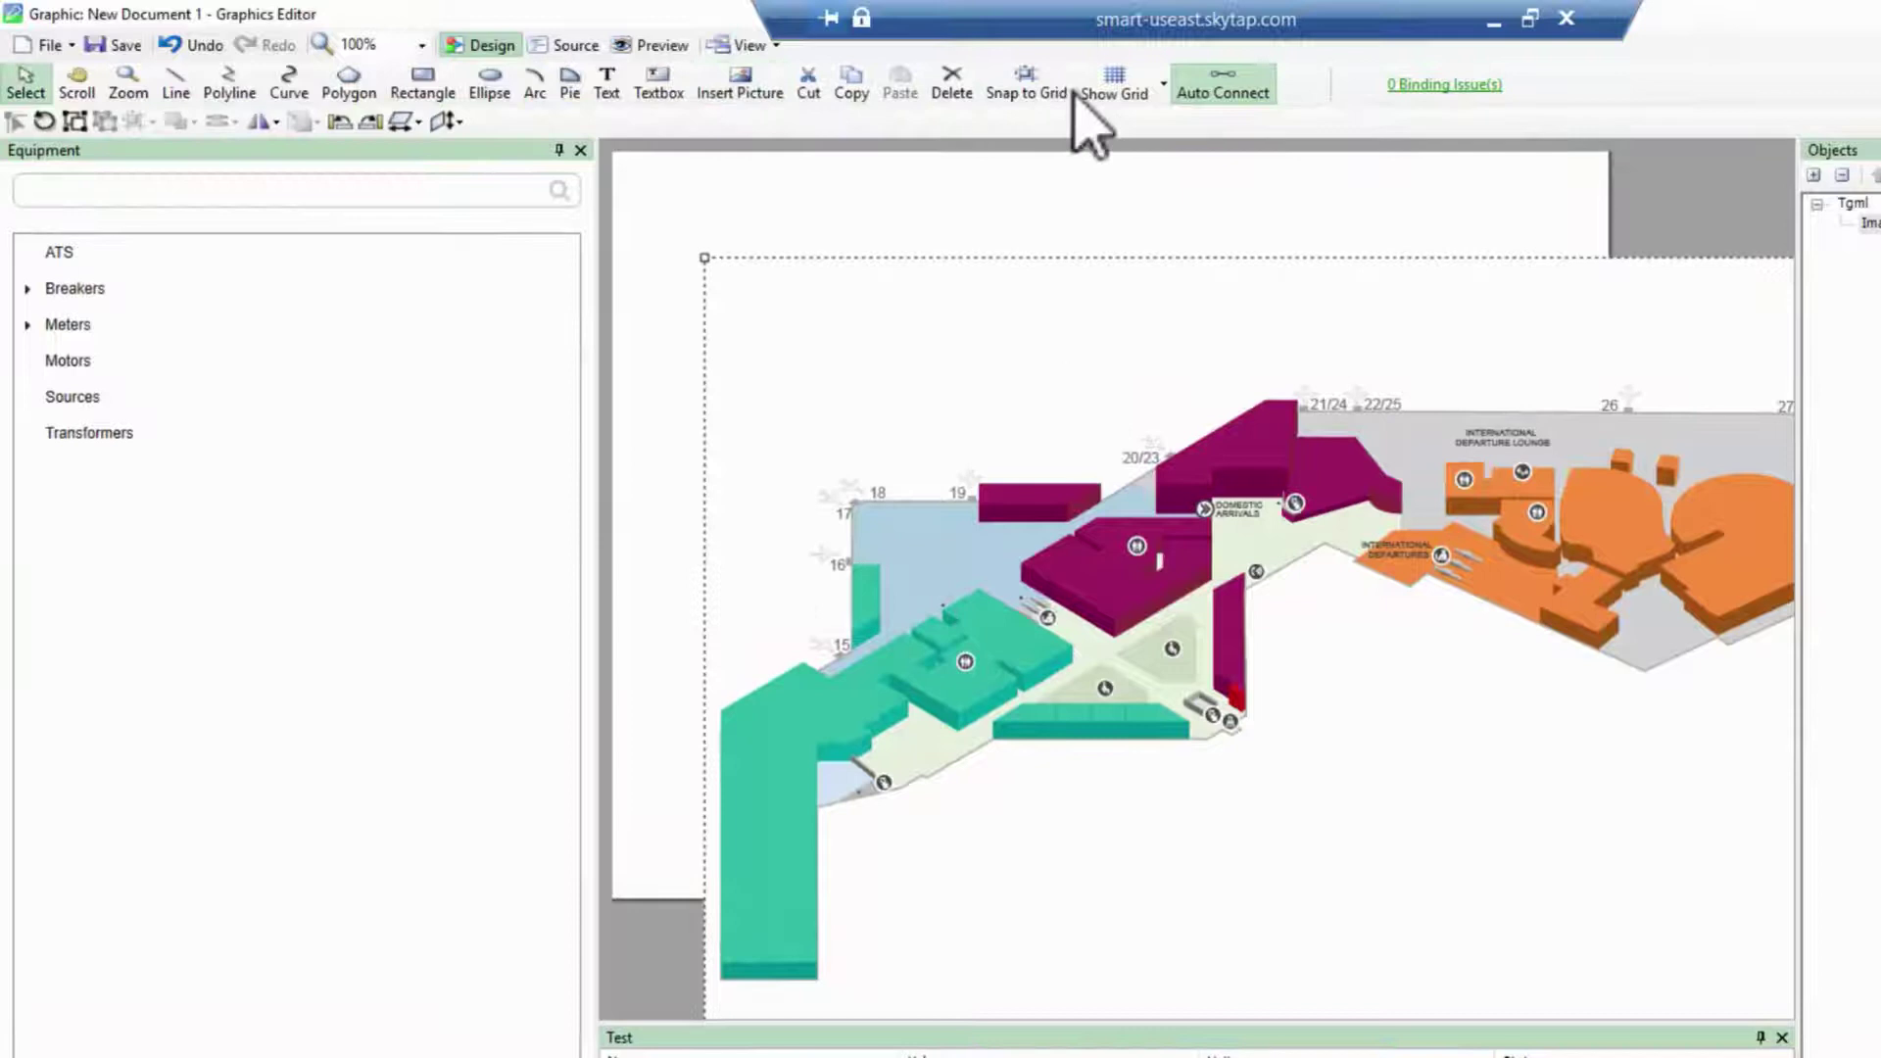
left_click(1028, 86)
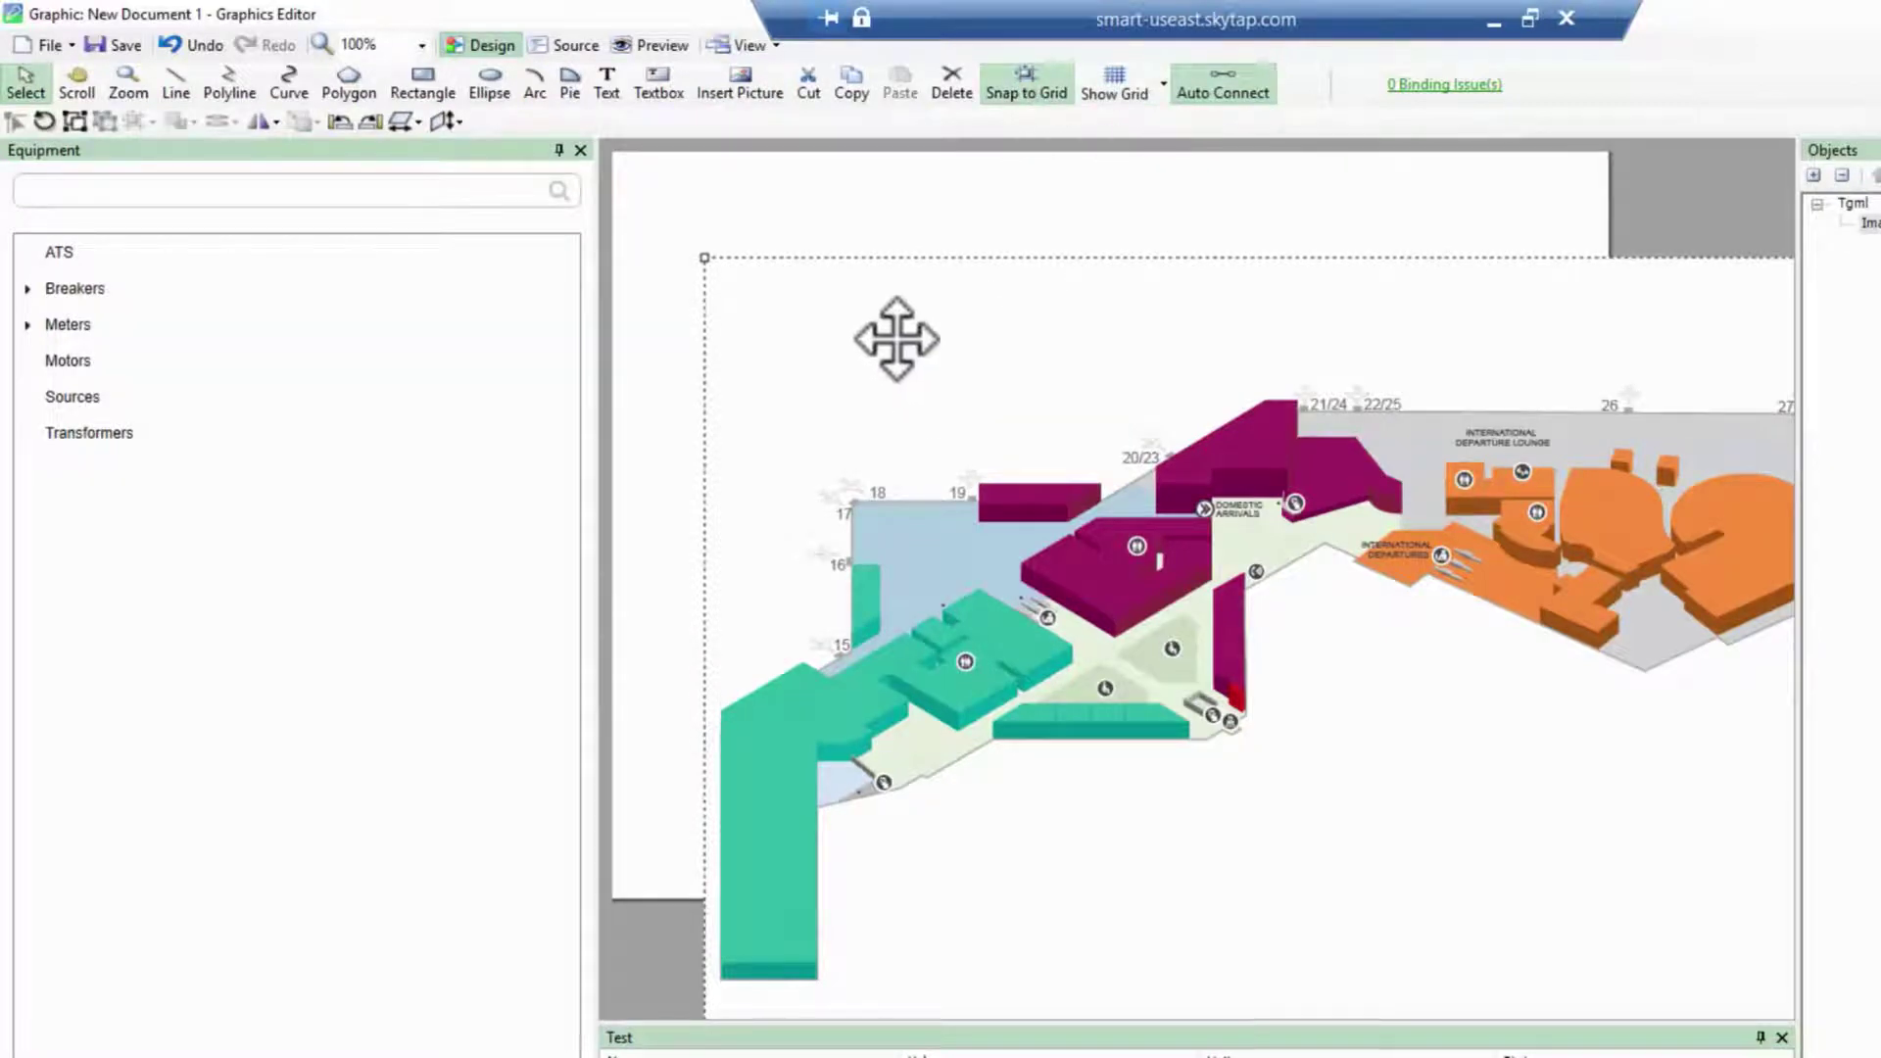
left_click(822, 284)
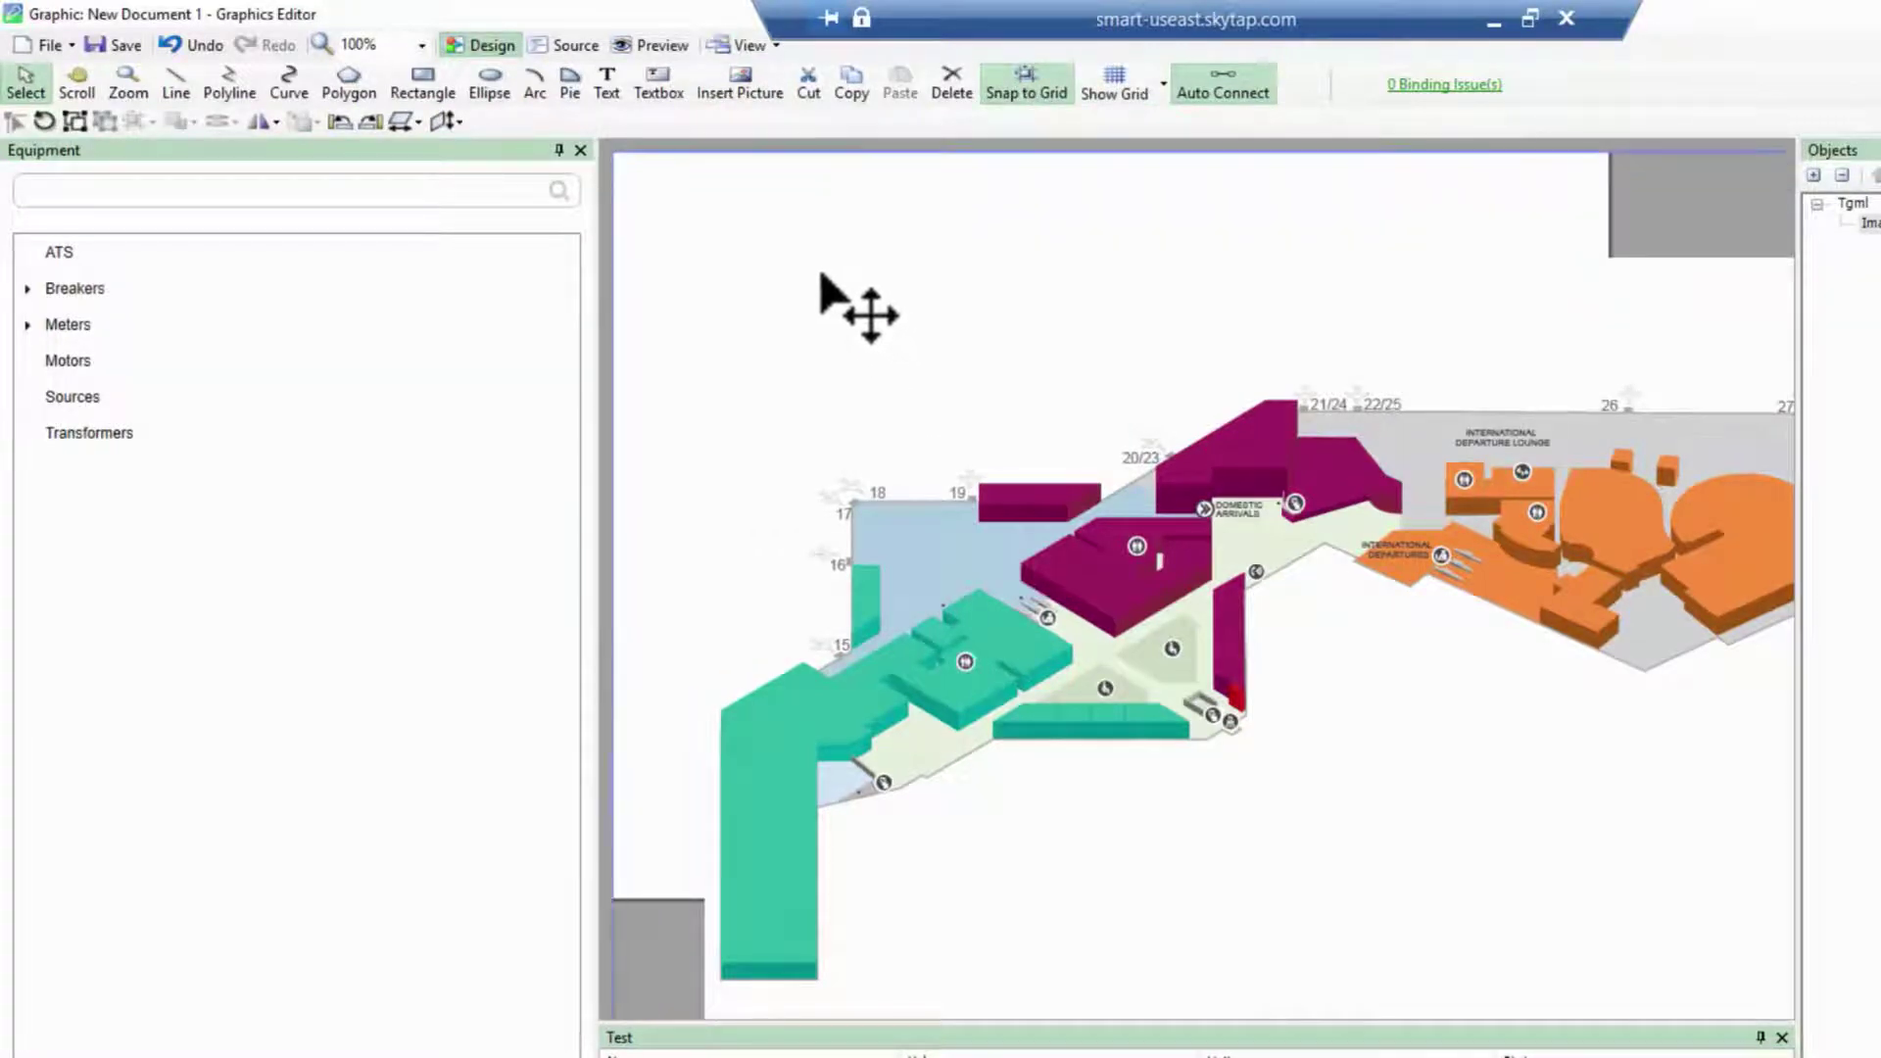
left_click(825, 284)
scroll(1169, 402, "down", 2)
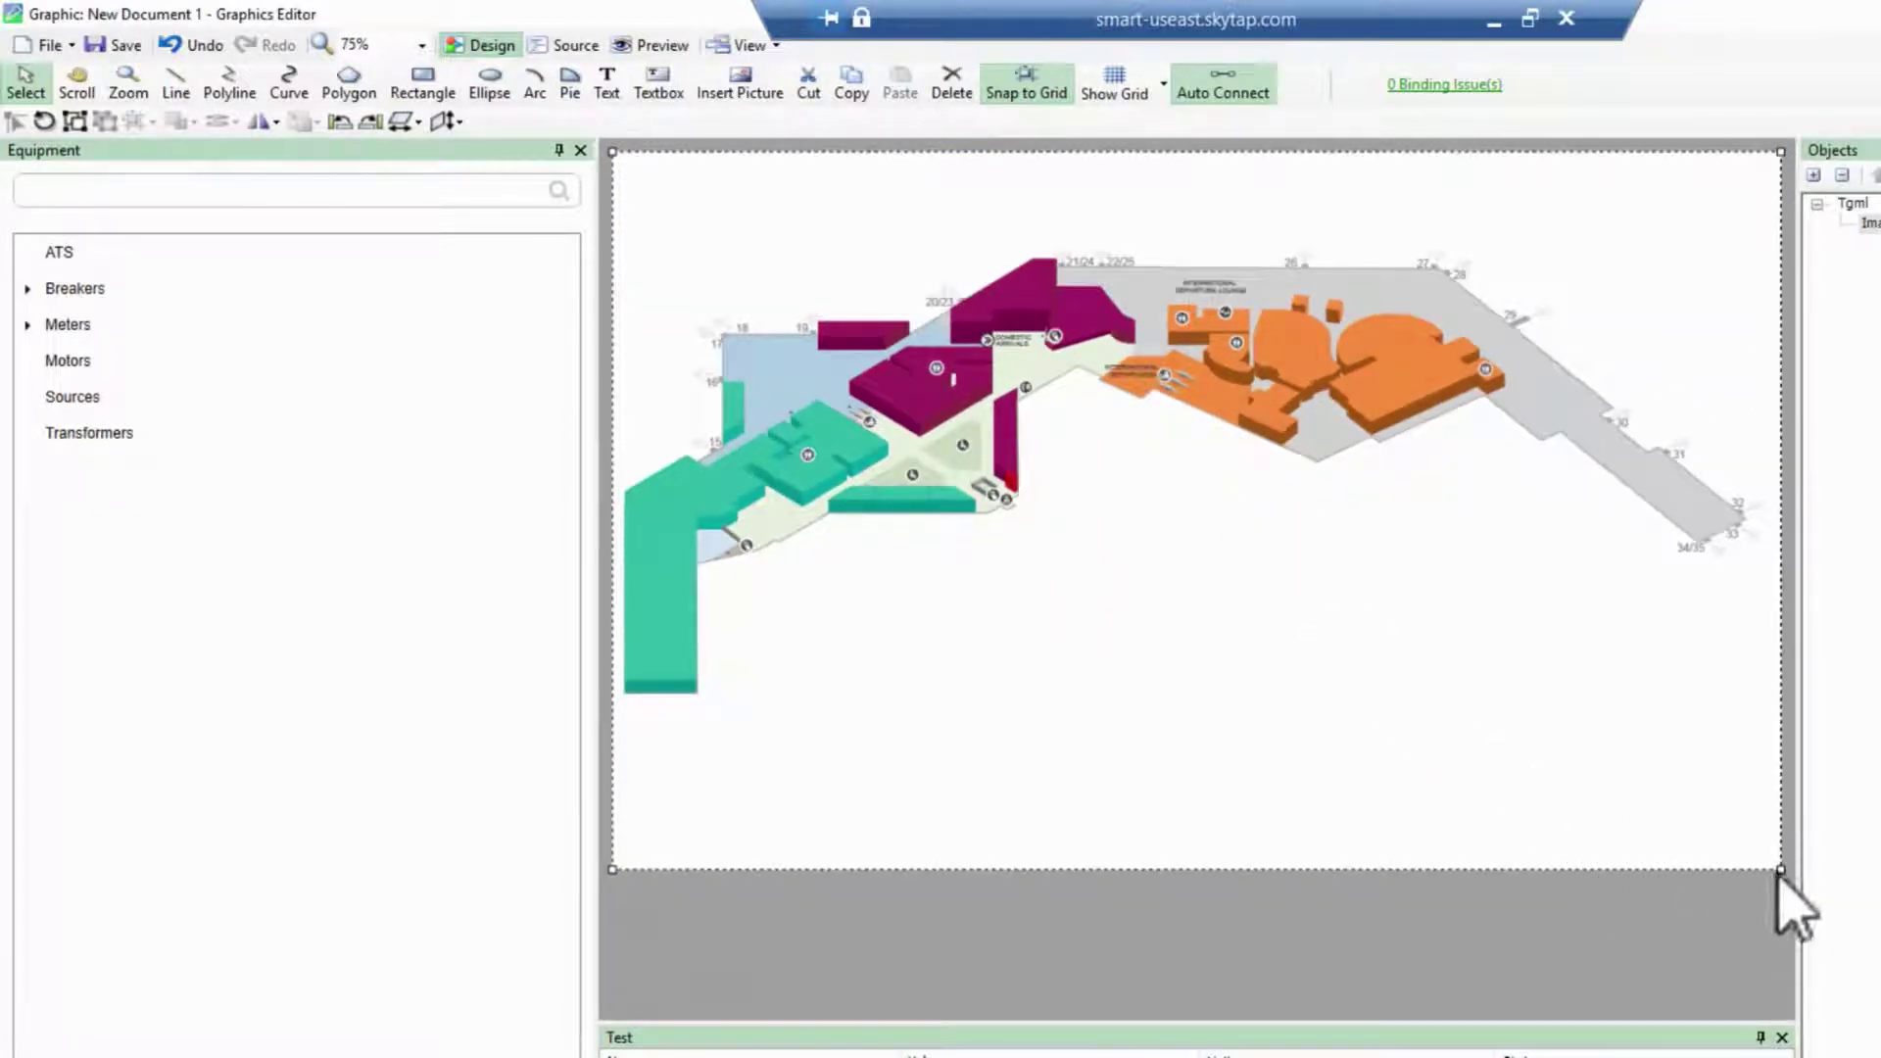
left_click_drag(1780, 870, 1314, 610)
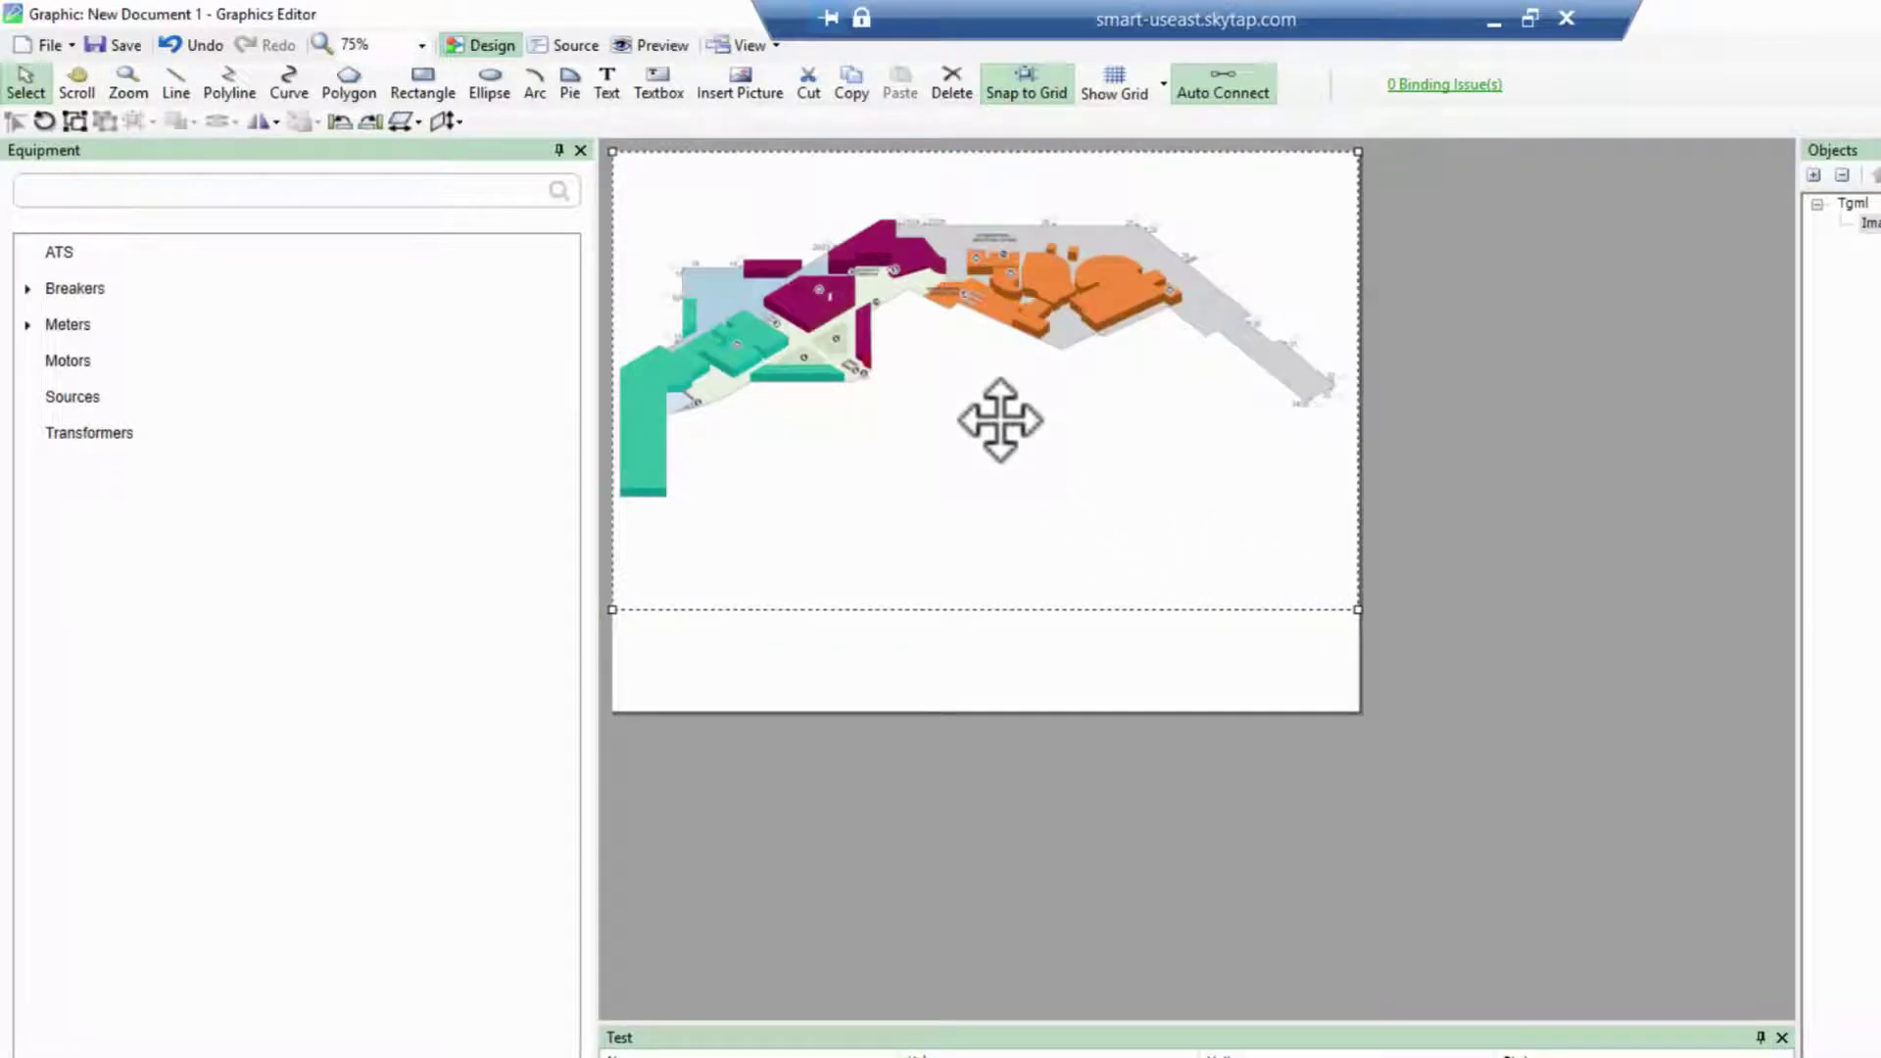
scroll(1000, 420, "up", 1)
scroll(1000, 420, "up", 1)
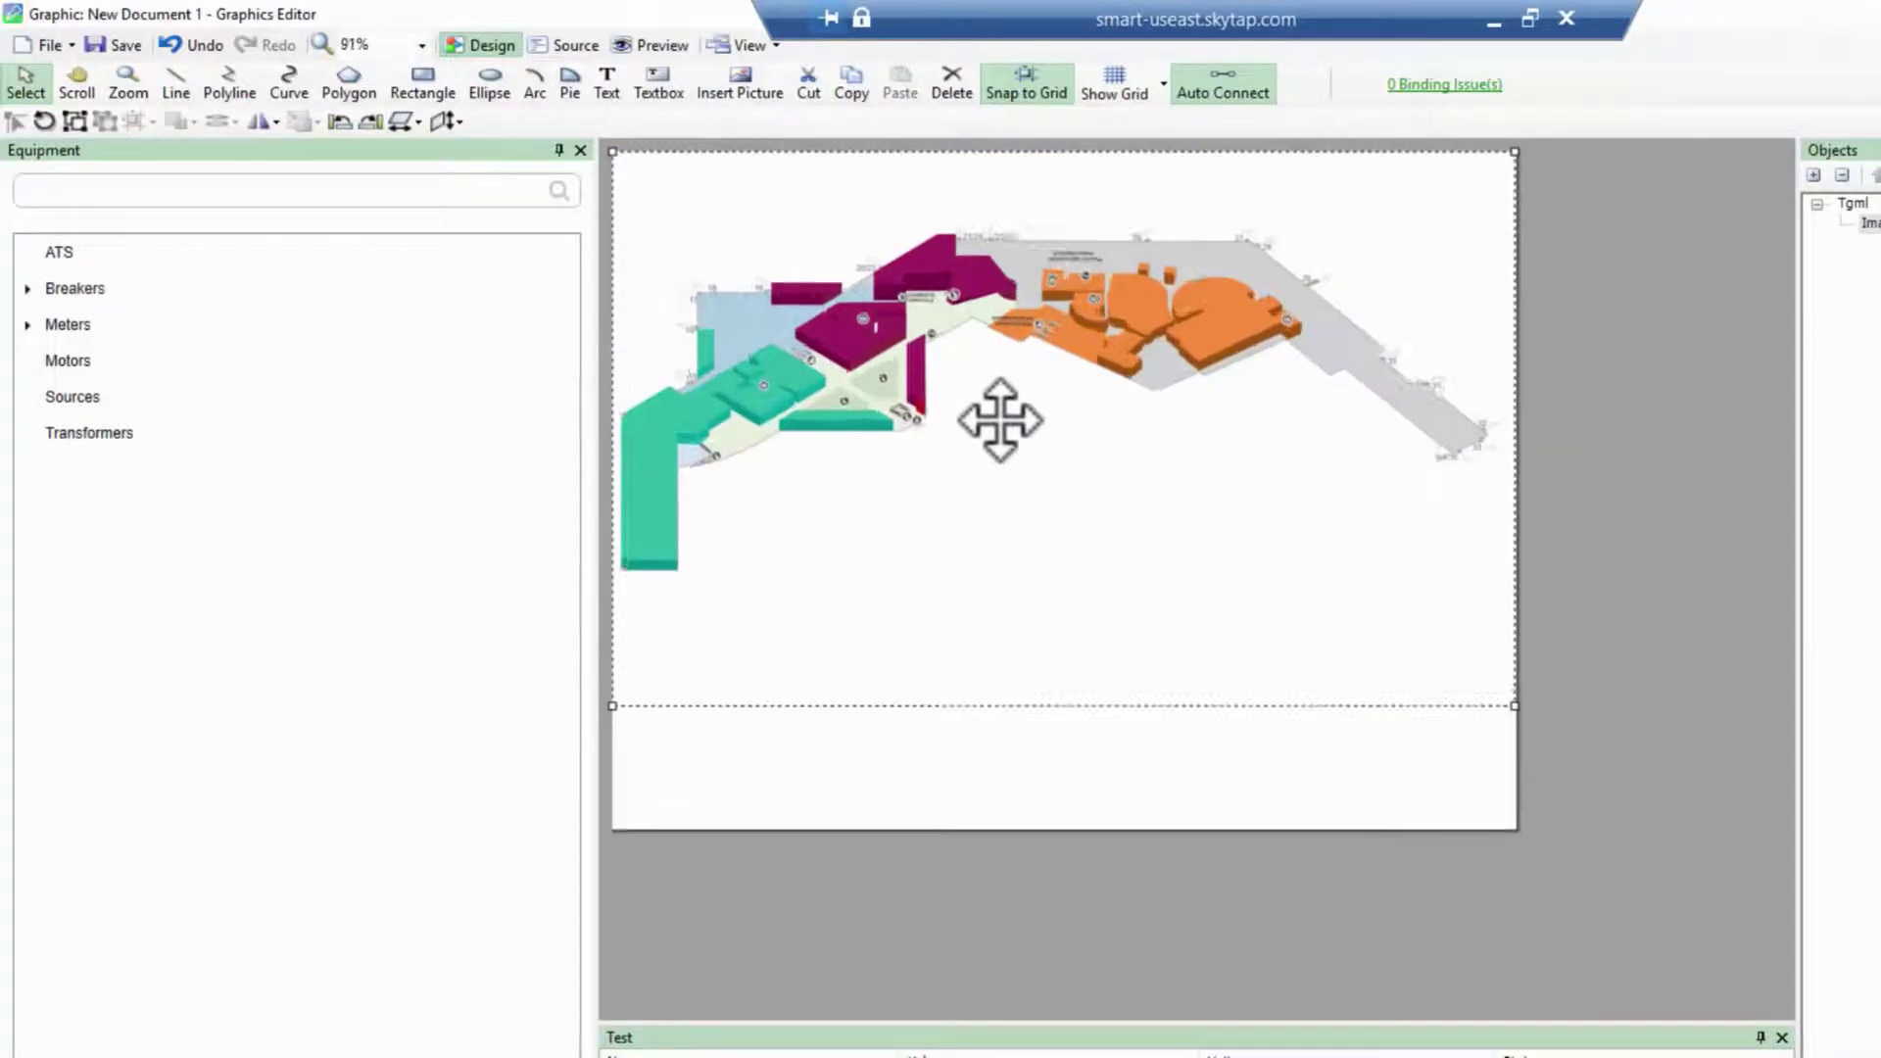
scroll(1000, 420, "up", 1)
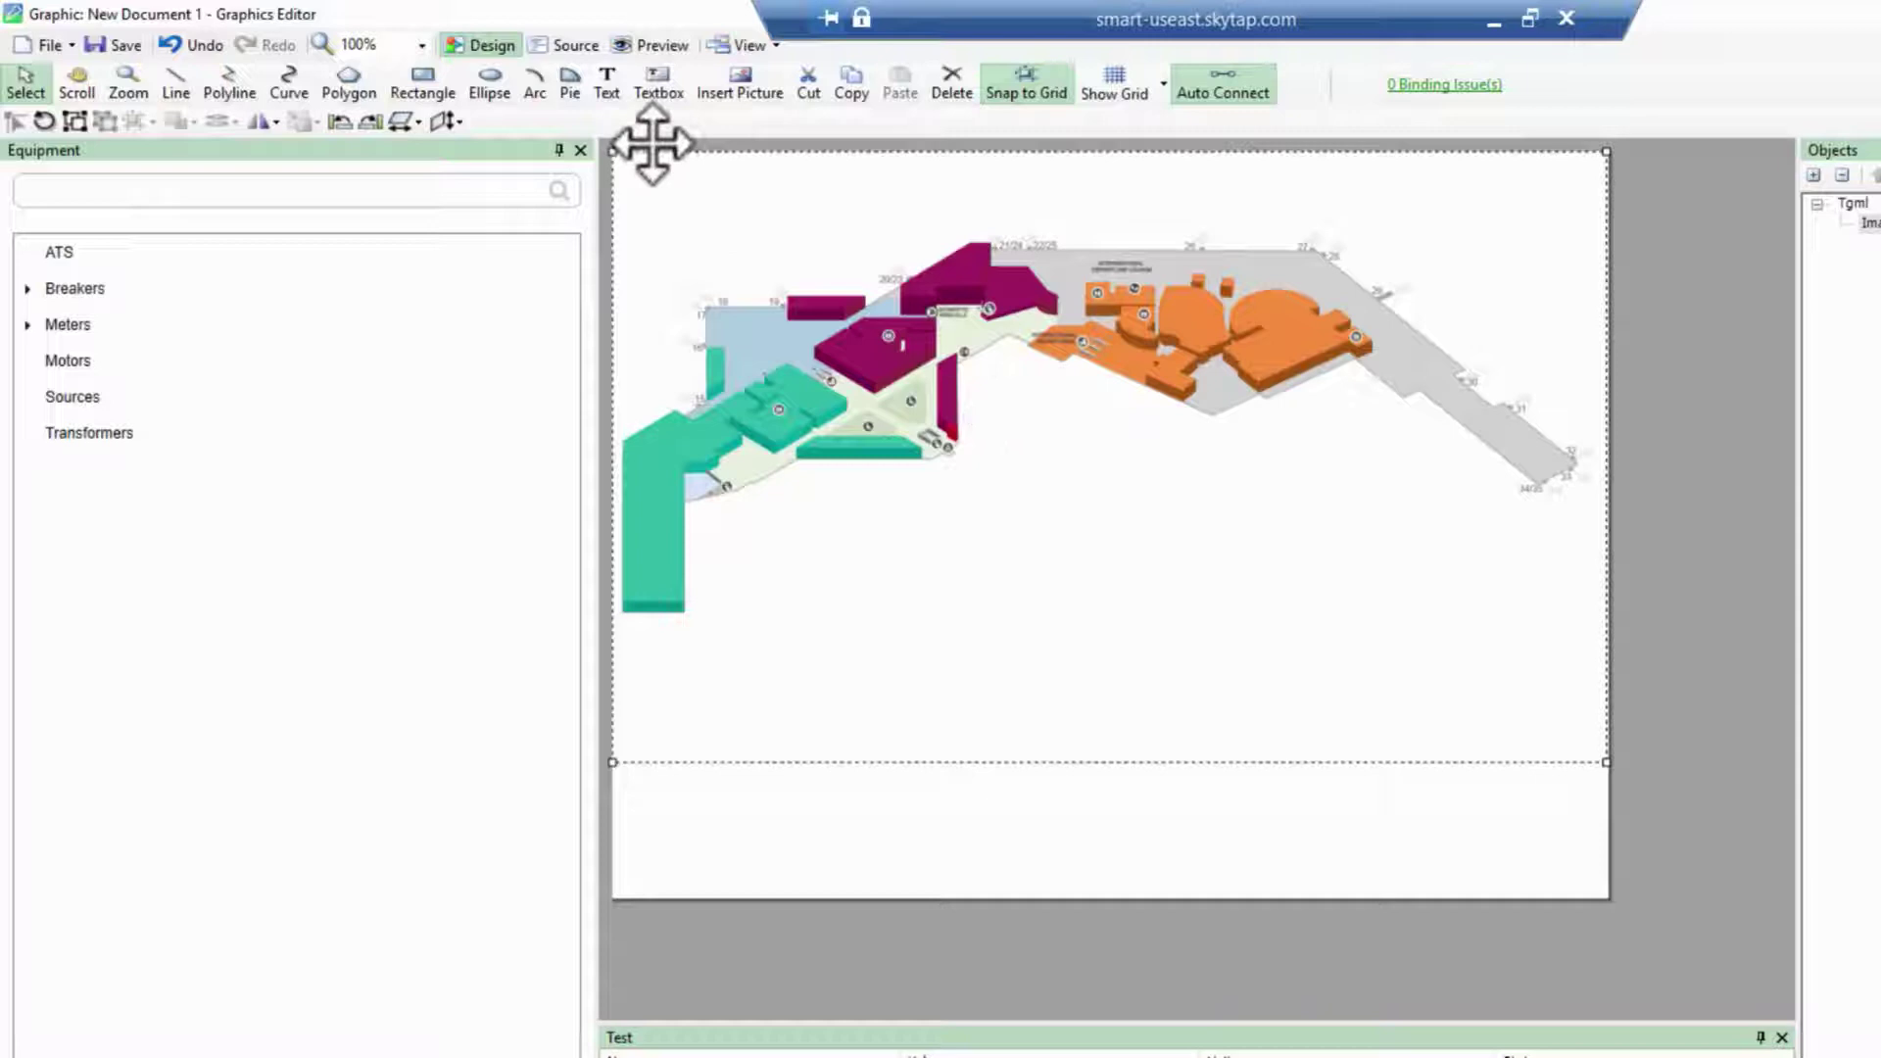
Step: Add a text object below the floor plan with the placeholder '####.##'
left_click(607, 86)
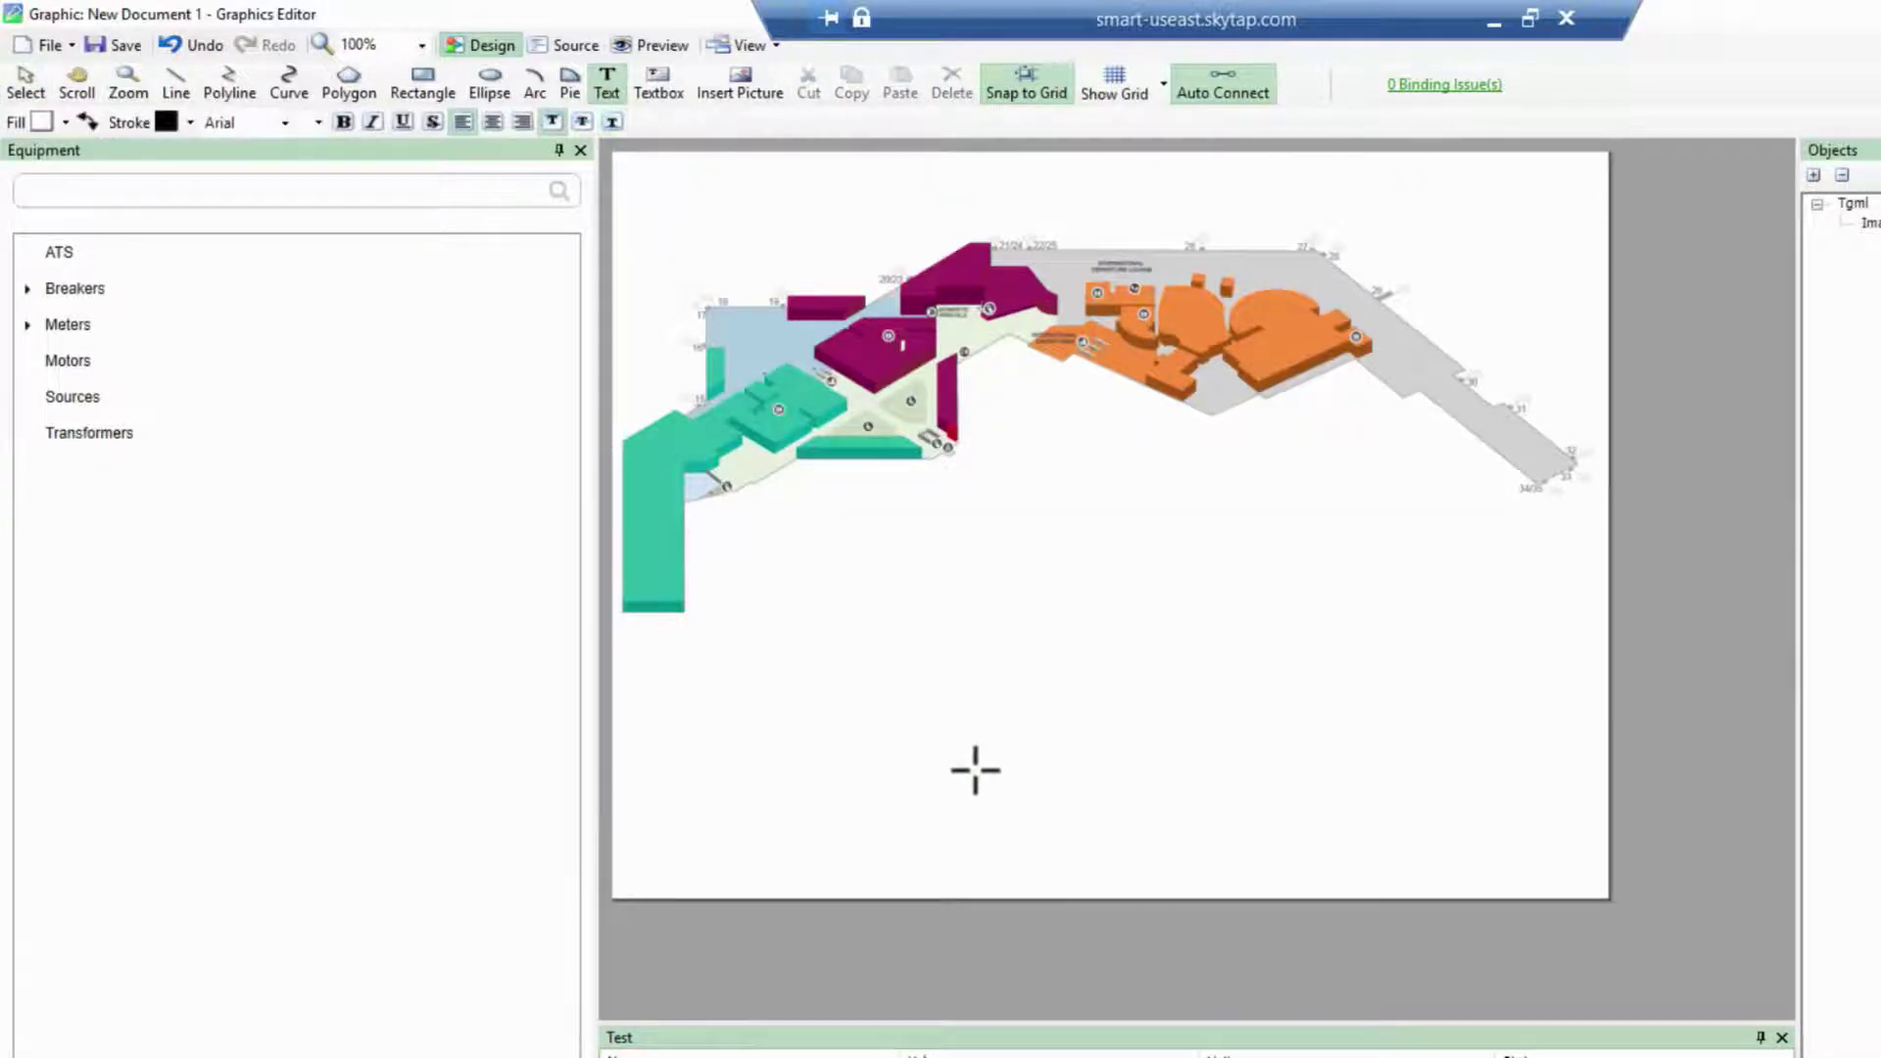
left_click(1008, 738)
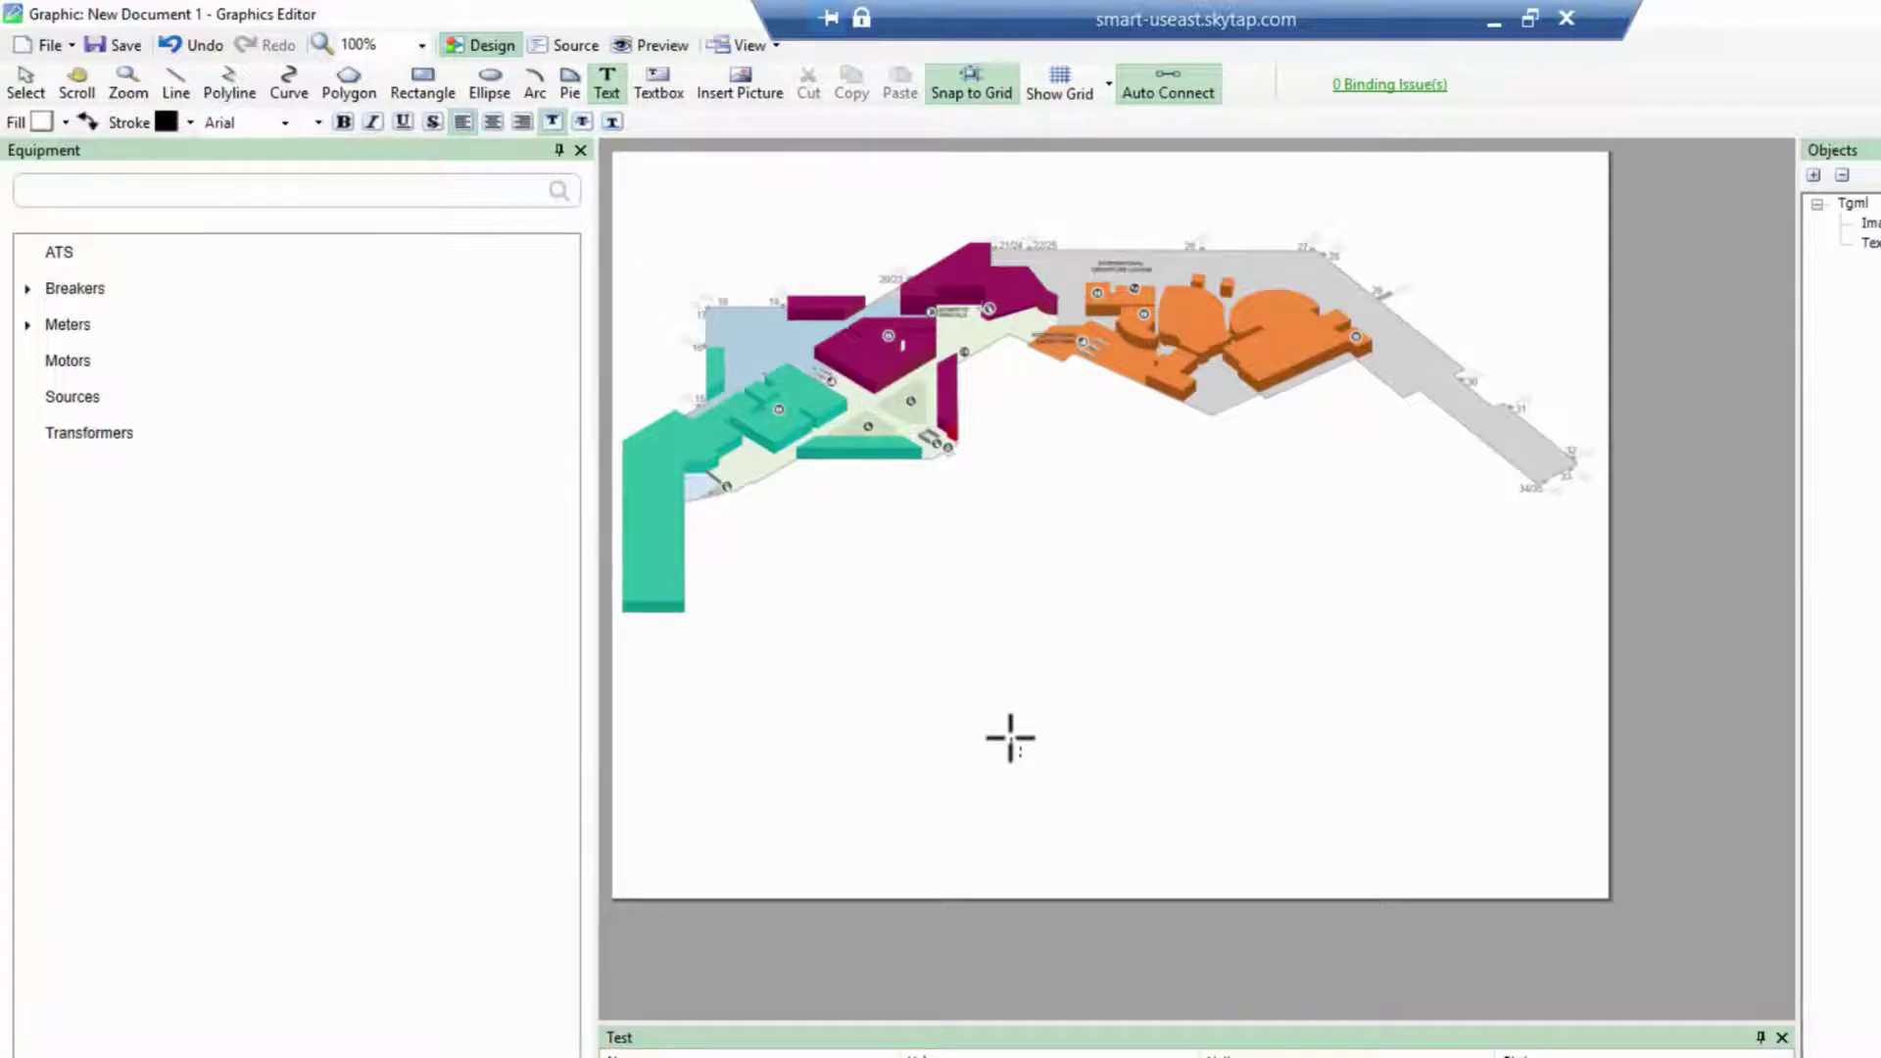
type("Text")
type(".##")
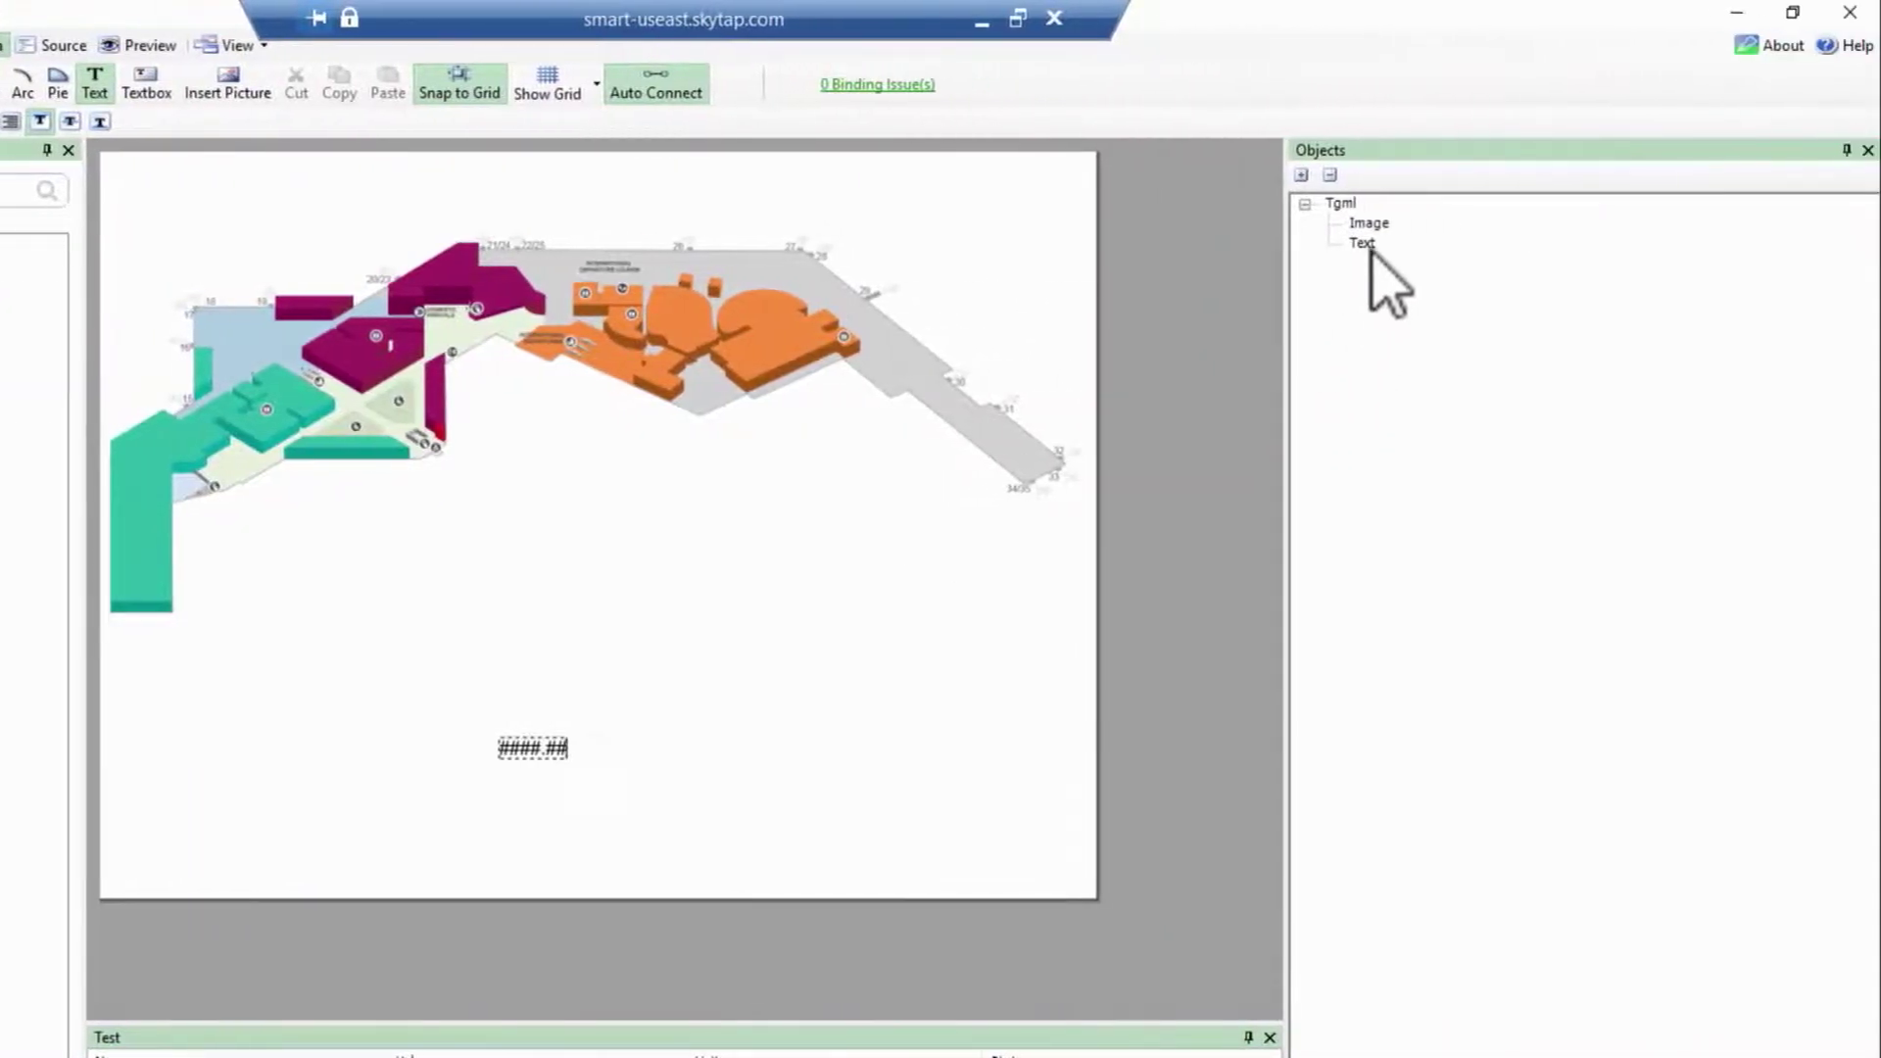
Step: Select the Text object and bind its Content property to a value from device
left_click(1368, 250)
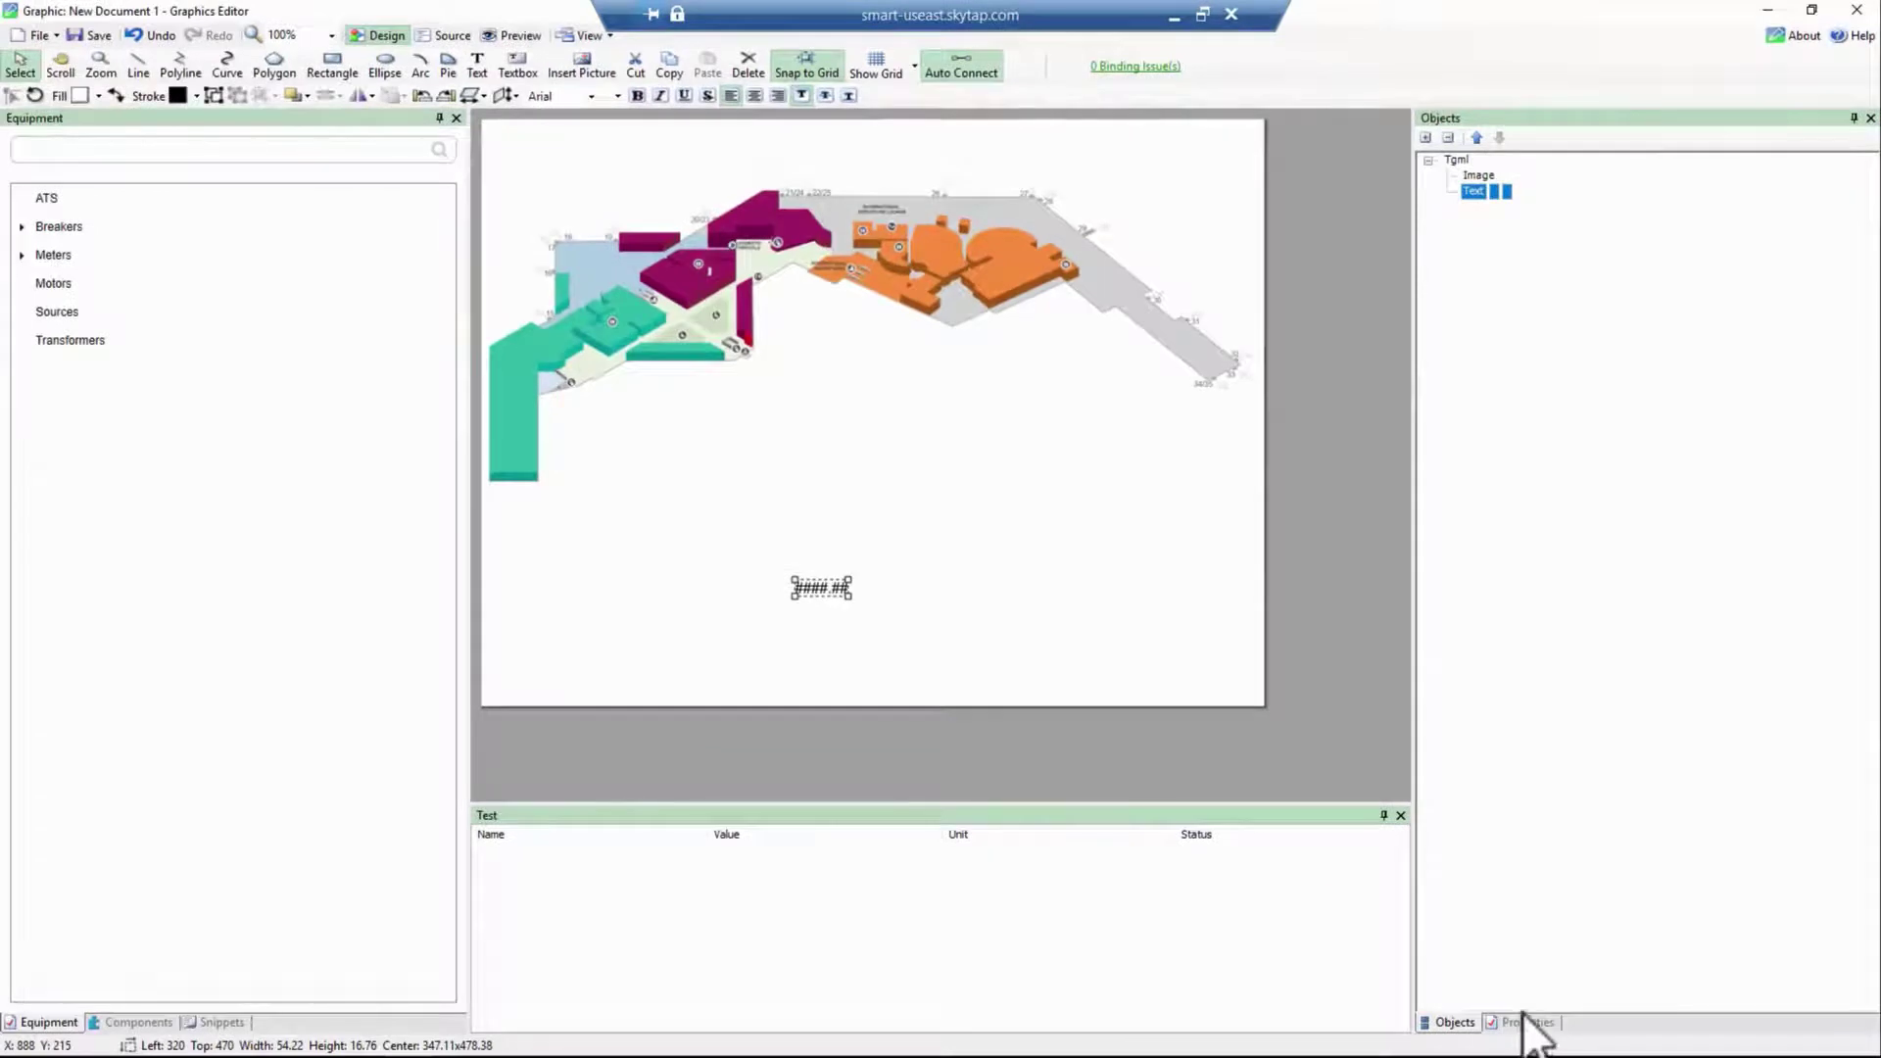
left_click_drag(1524, 1019, 1642, 608)
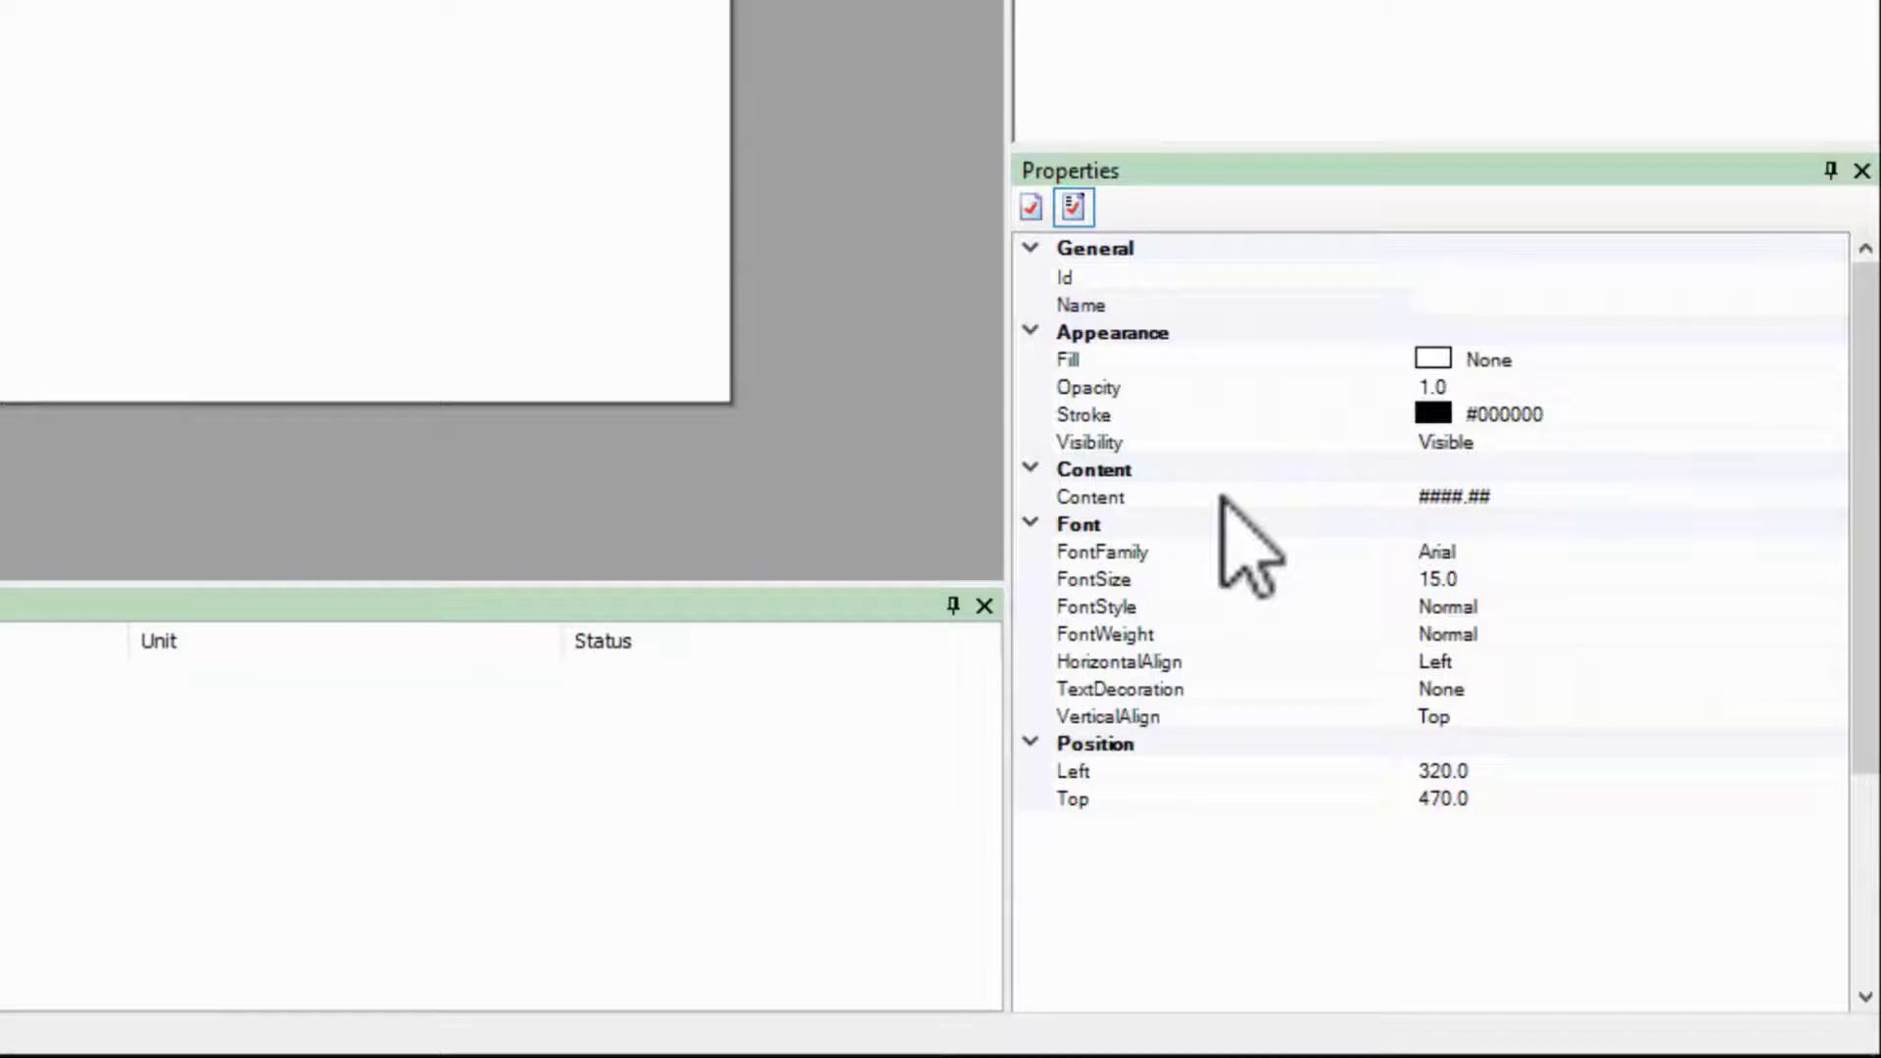
right_click(1223, 498)
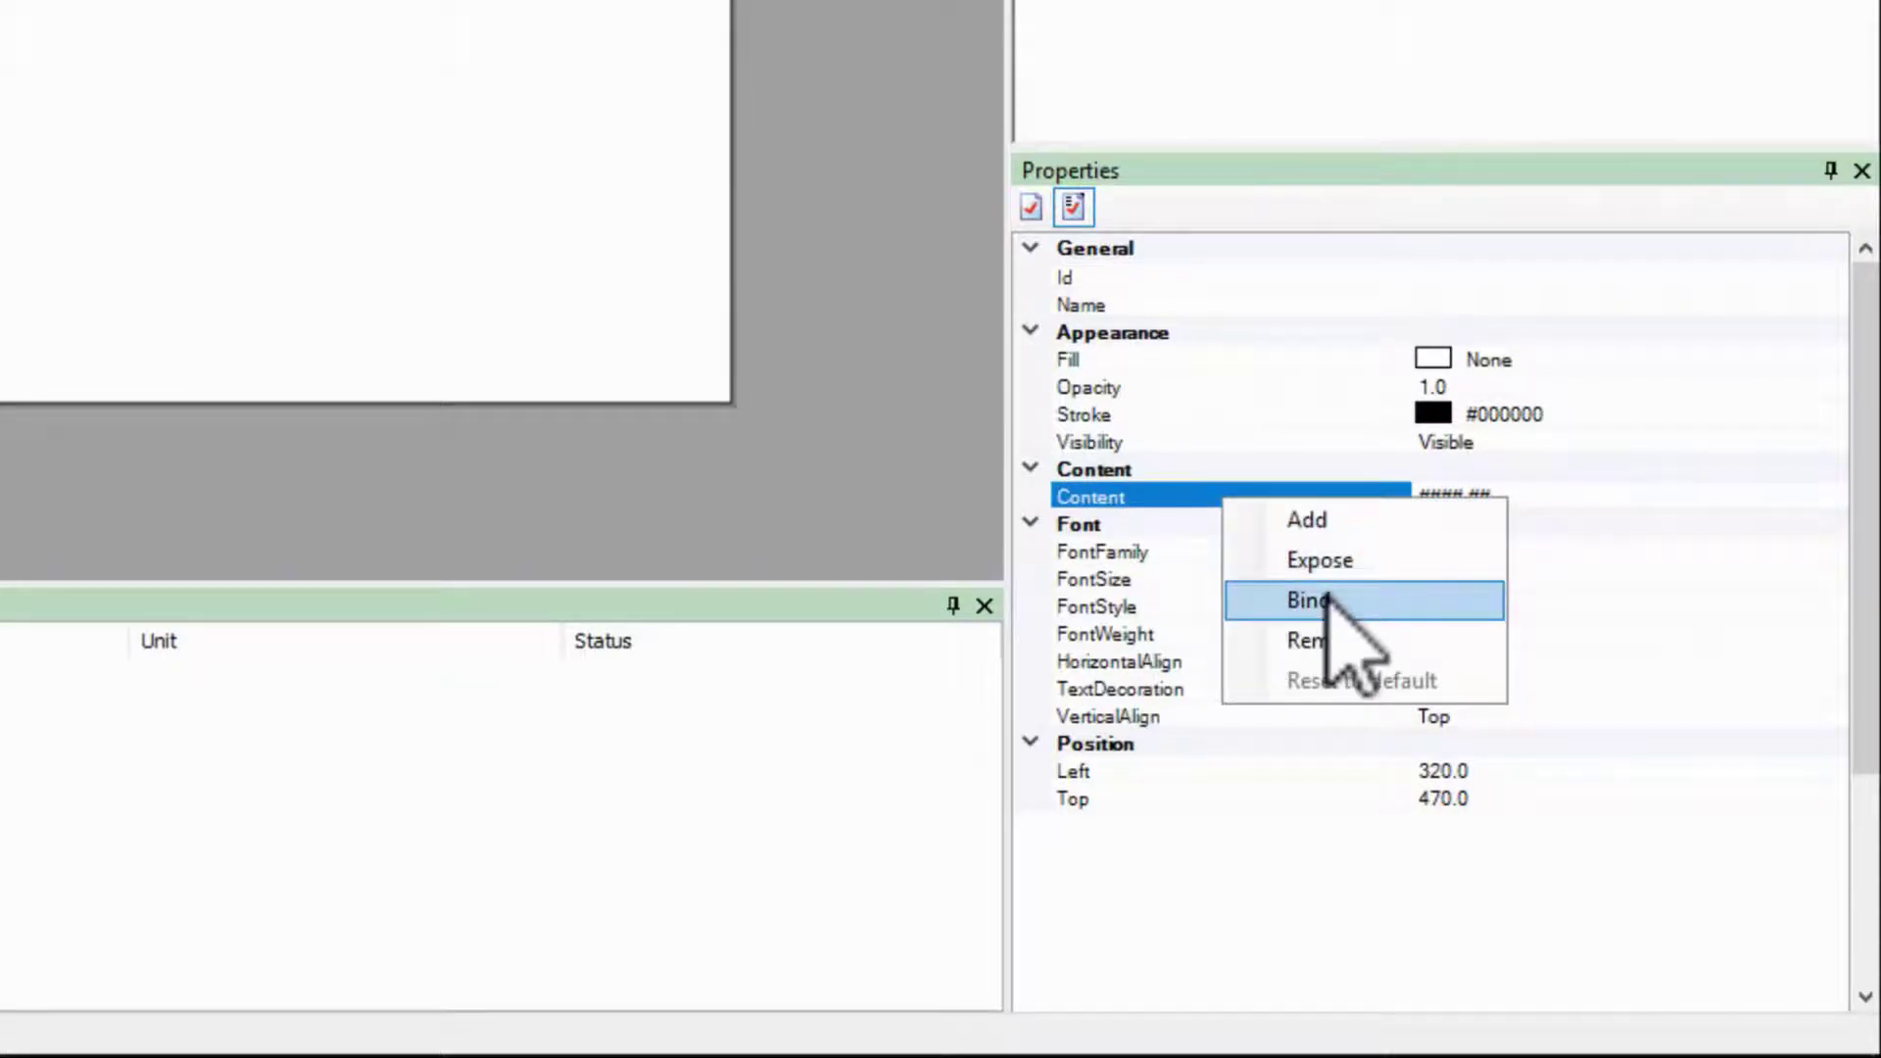
left_click(1326, 597)
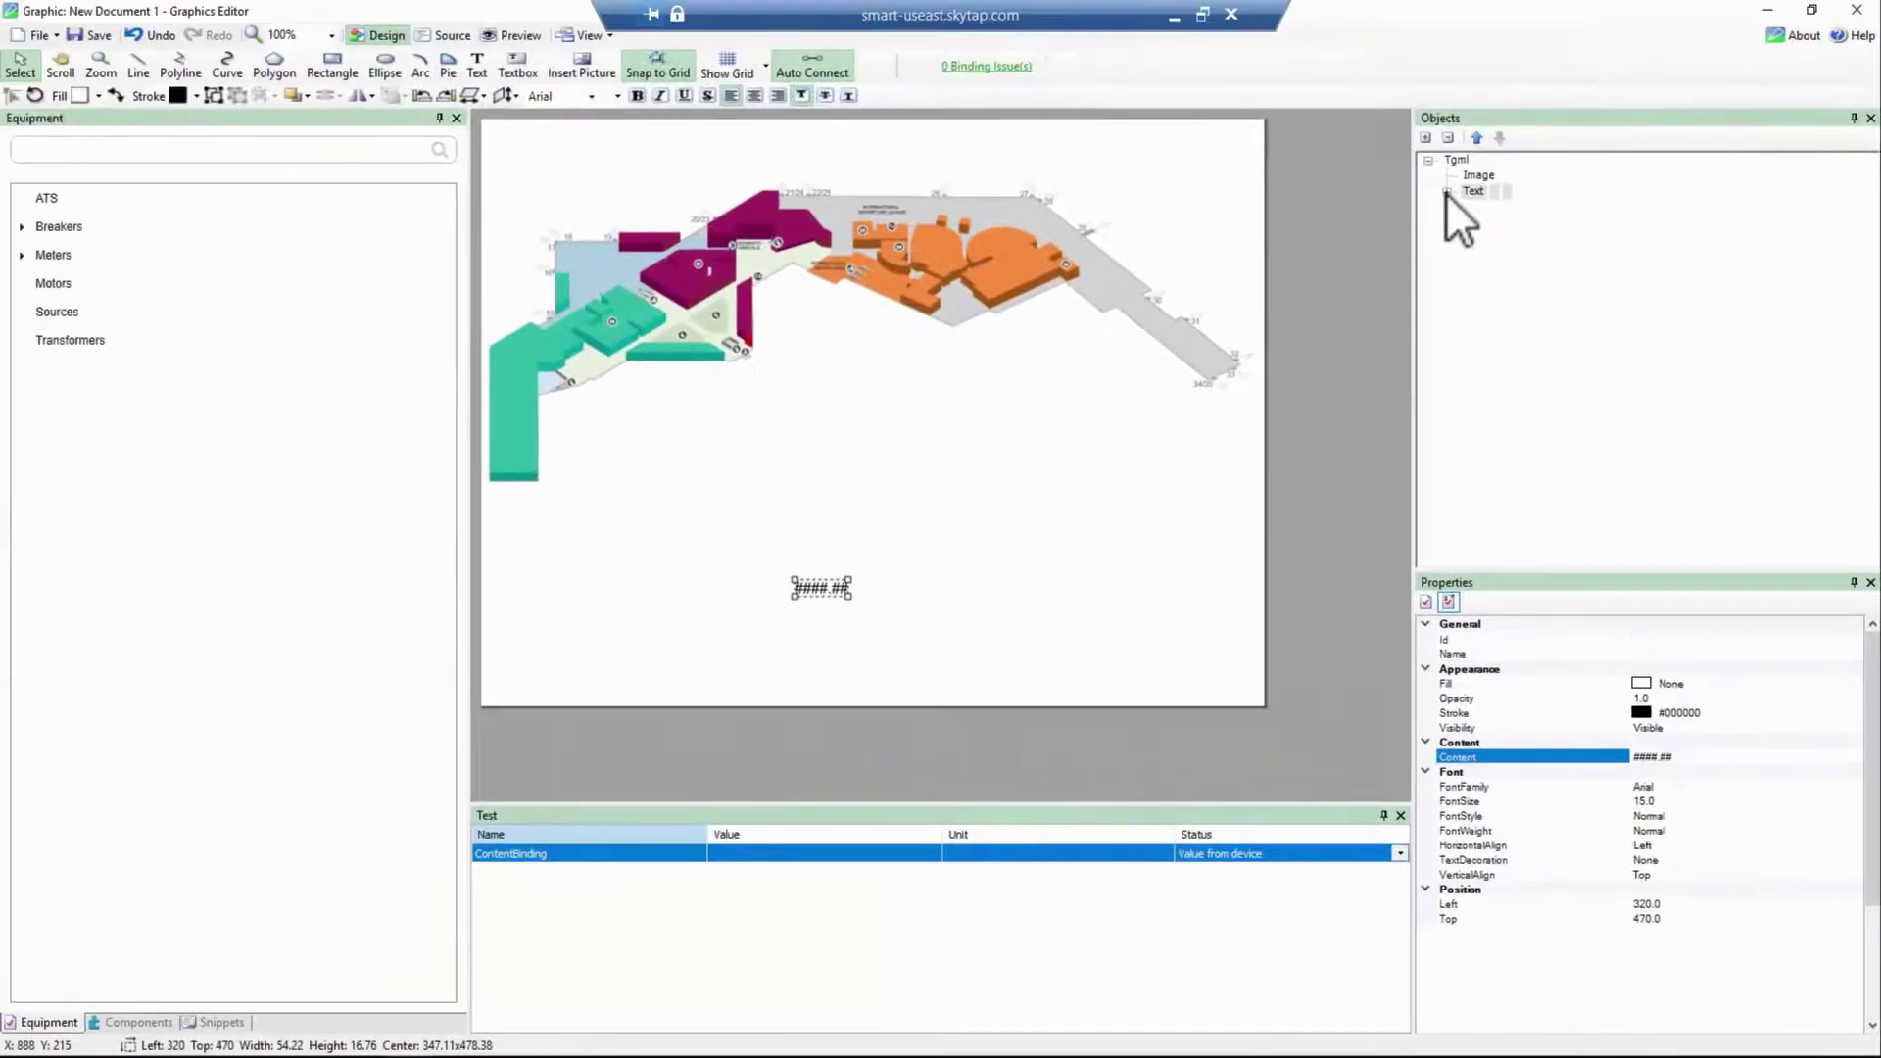
Step: Select the Text object's ContentBinding and show the device tag tree in the Binding panel
left_click(1446, 192)
left_click(1493, 205)
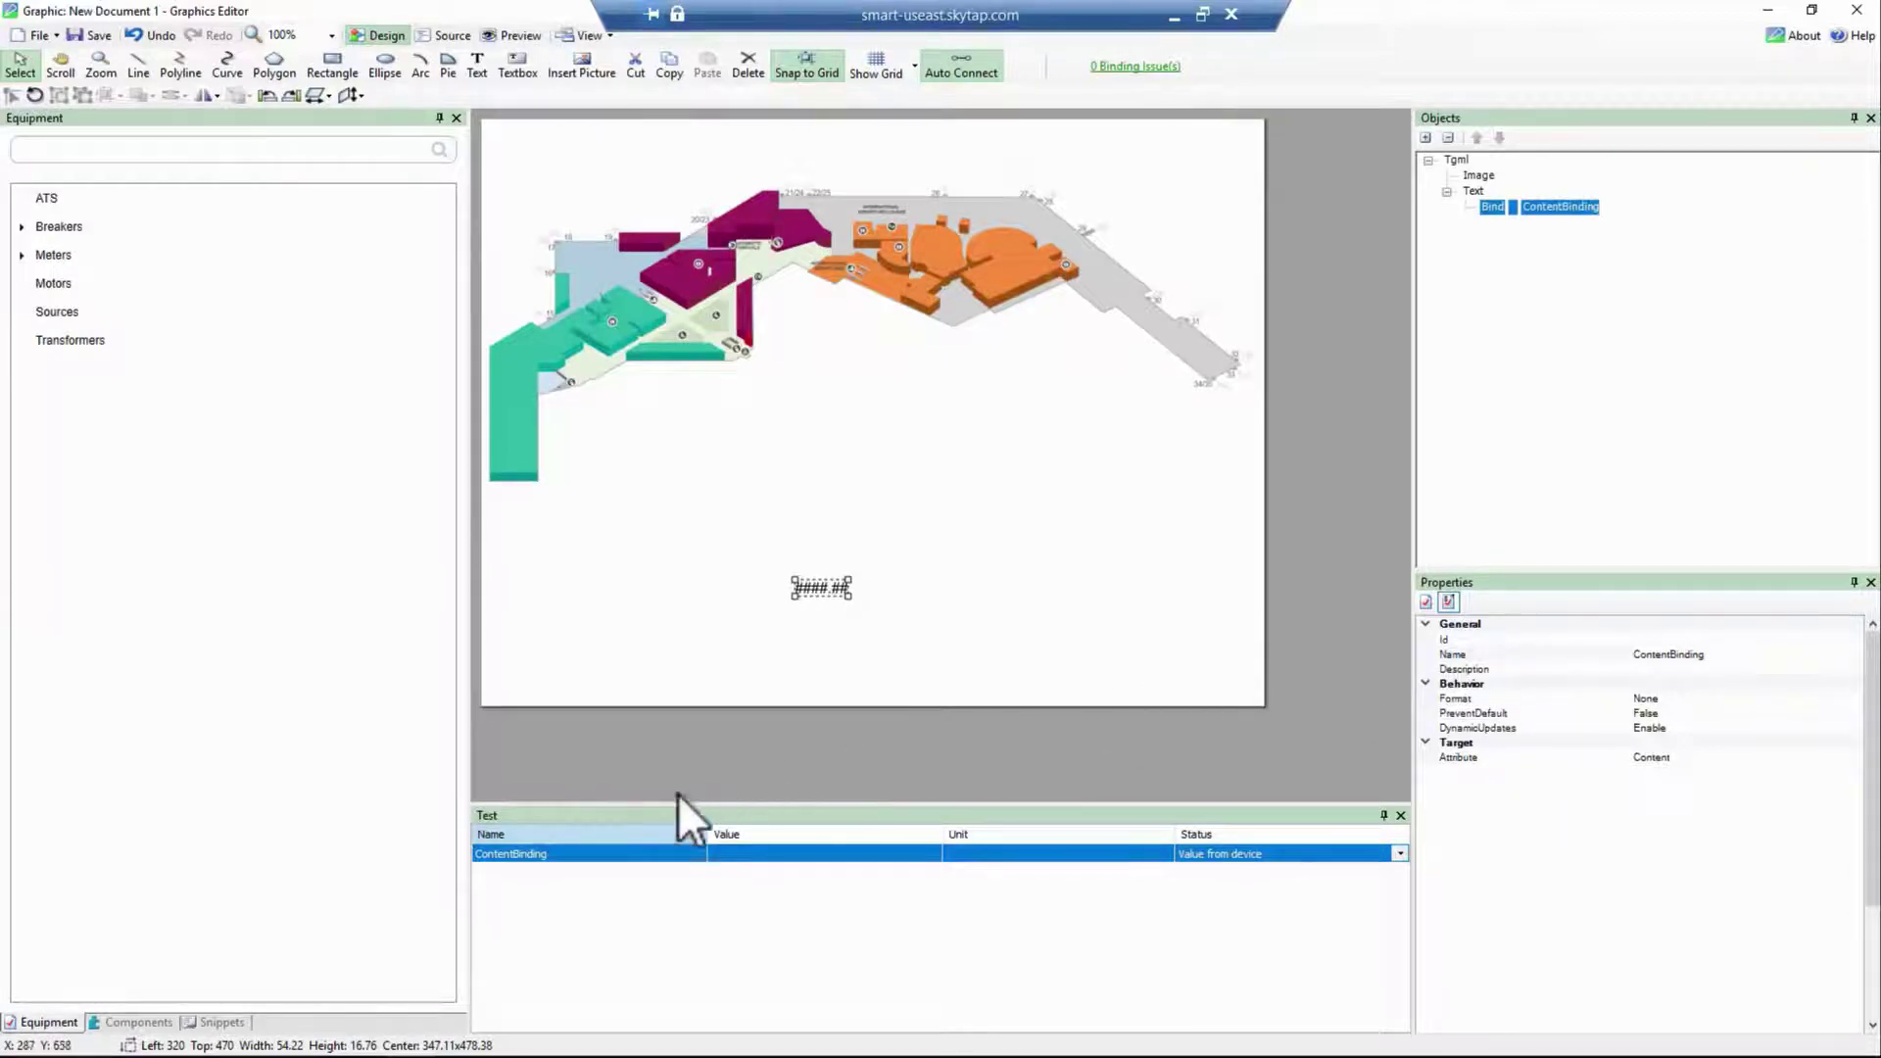
left_click(138, 1021)
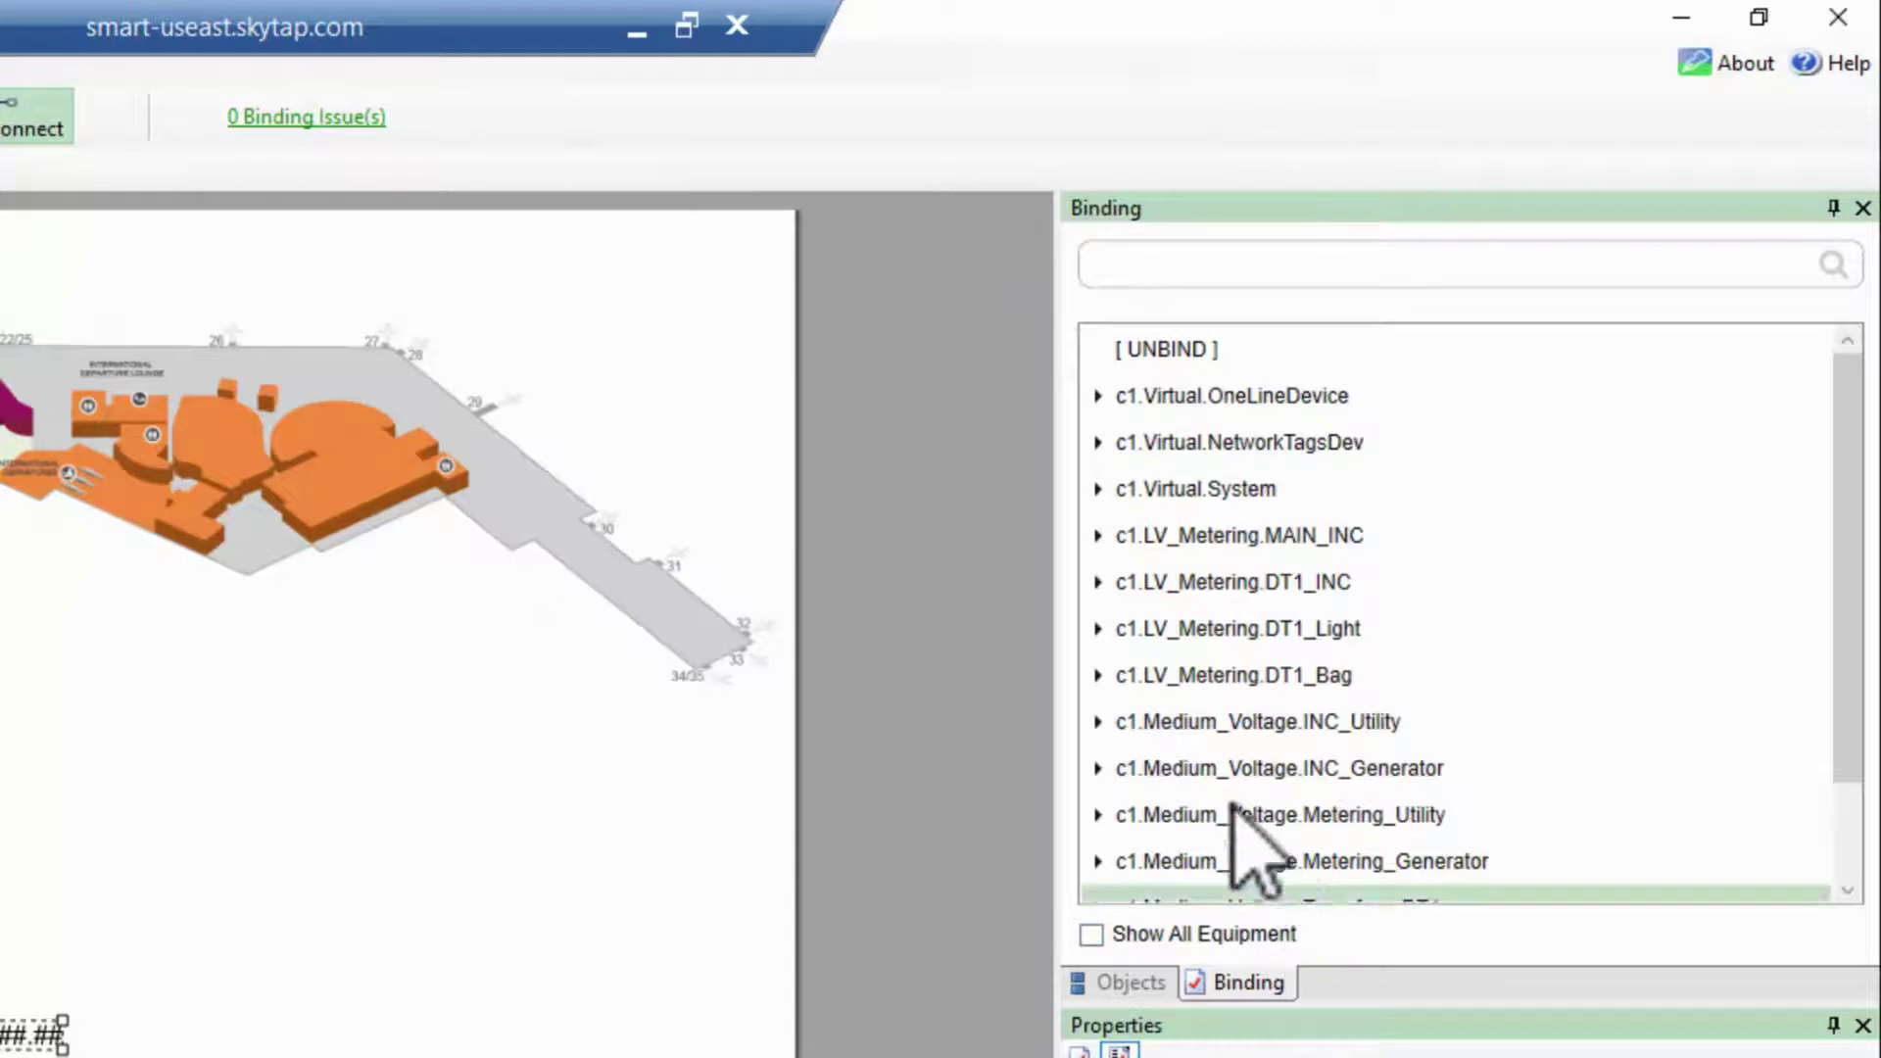
Step: Copy the kWTot tag of c1.Medium_Voltage.INC_Utility and select the binding's Name text
left_click(1096, 722)
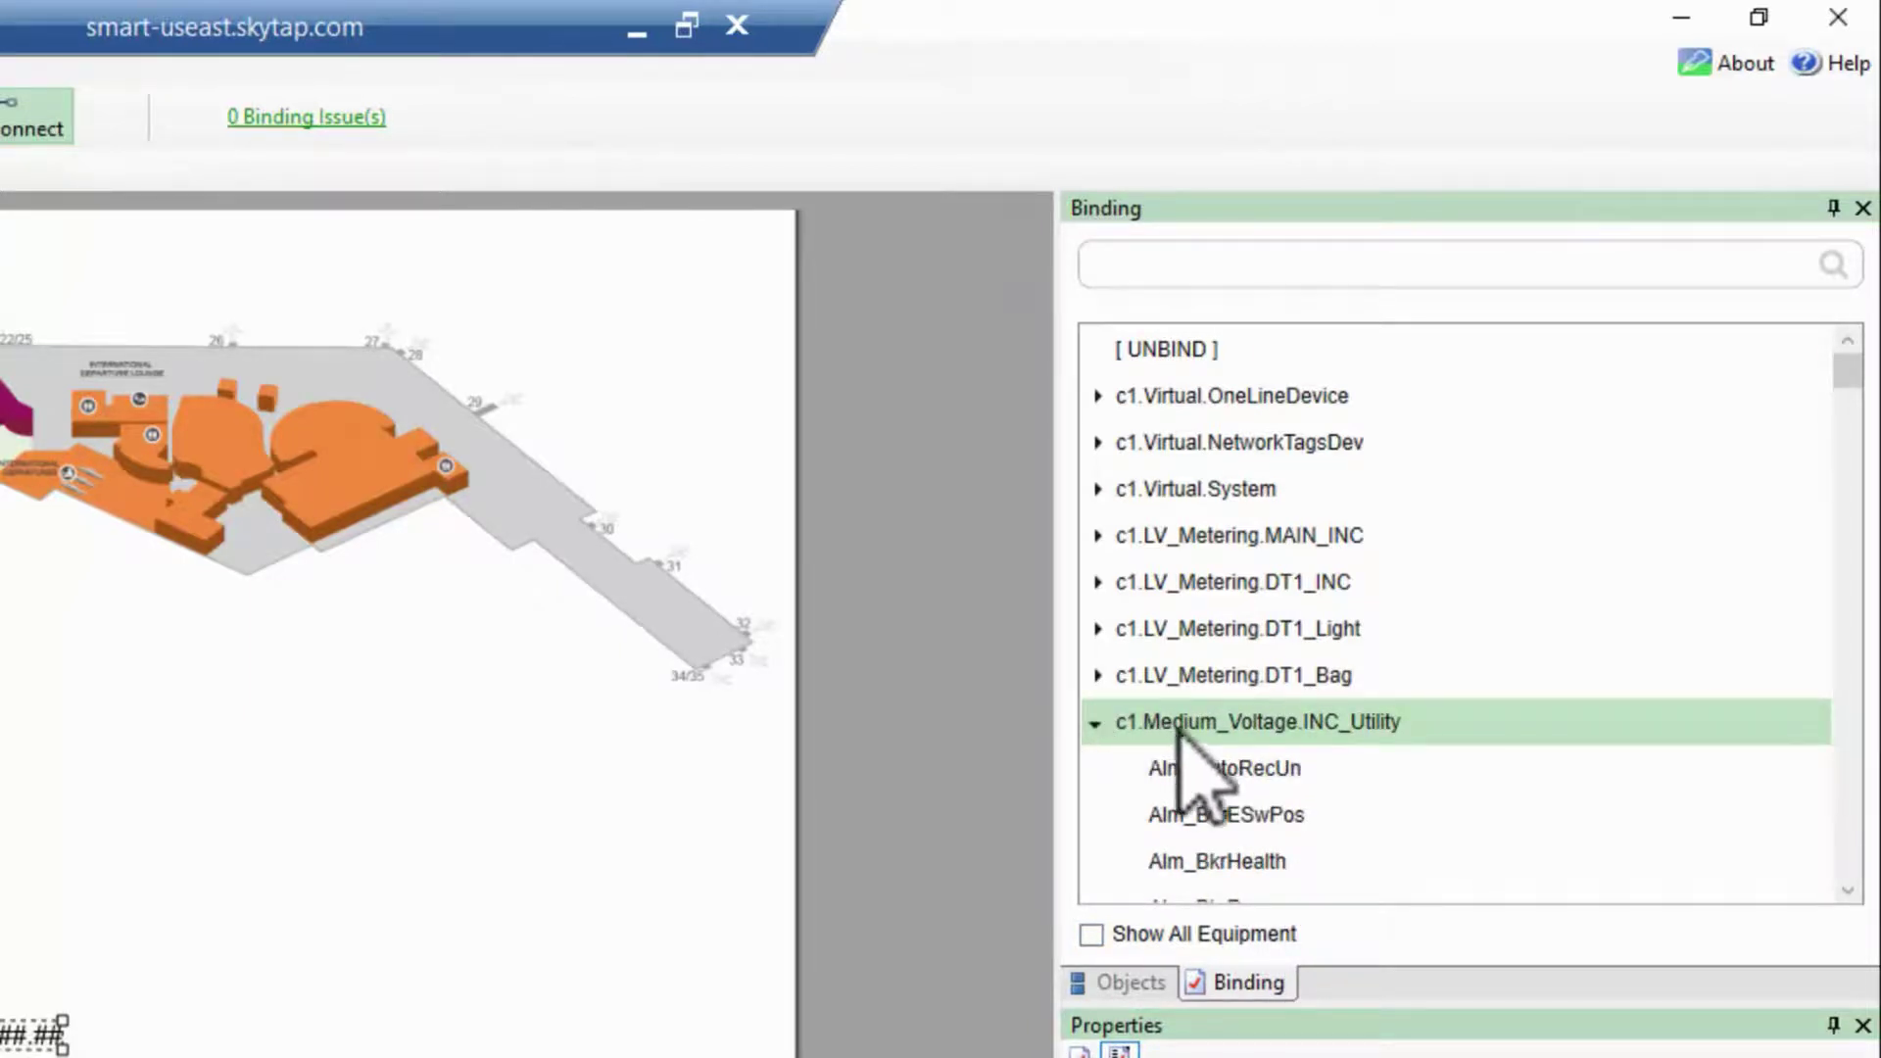
scroll(1237, 774, "down", 1)
scroll(1236, 774, "down", 7)
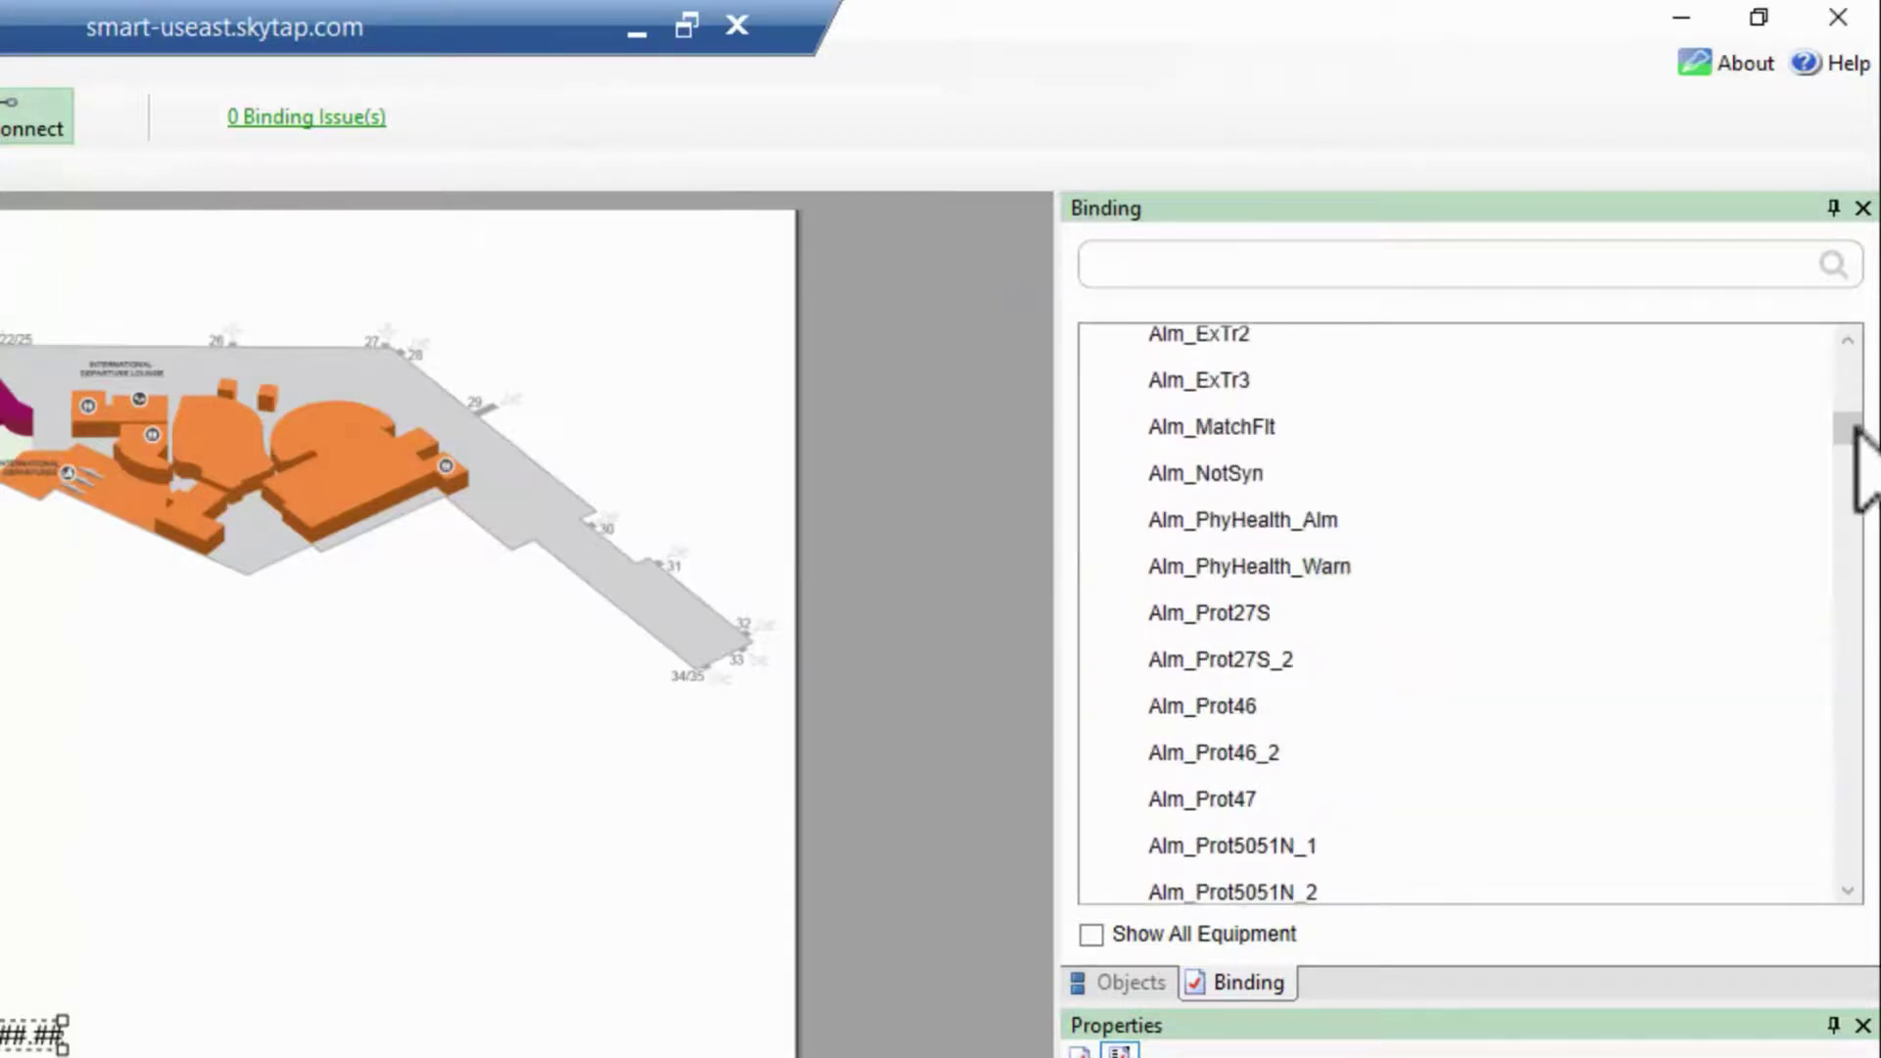
left_click_drag(1848, 431, 1873, 678)
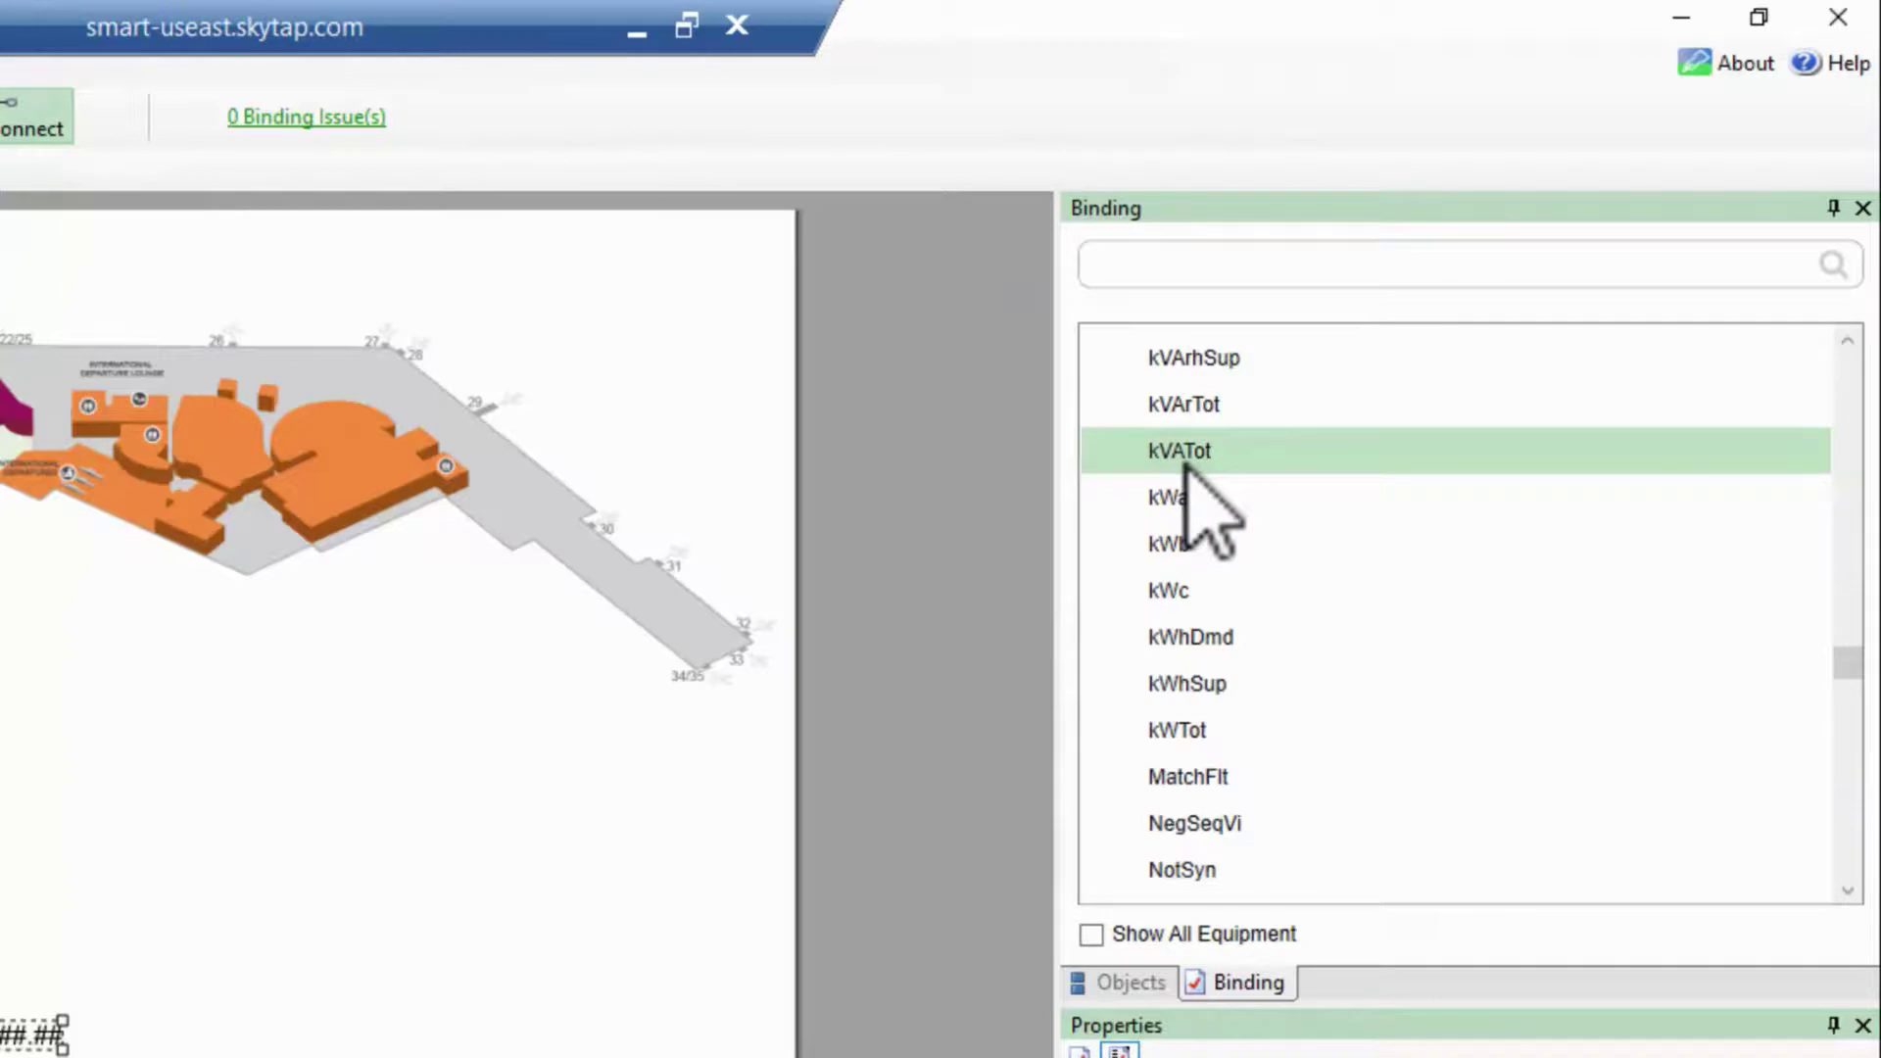
scroll(1190, 490, "up", 1)
left_click(1186, 815)
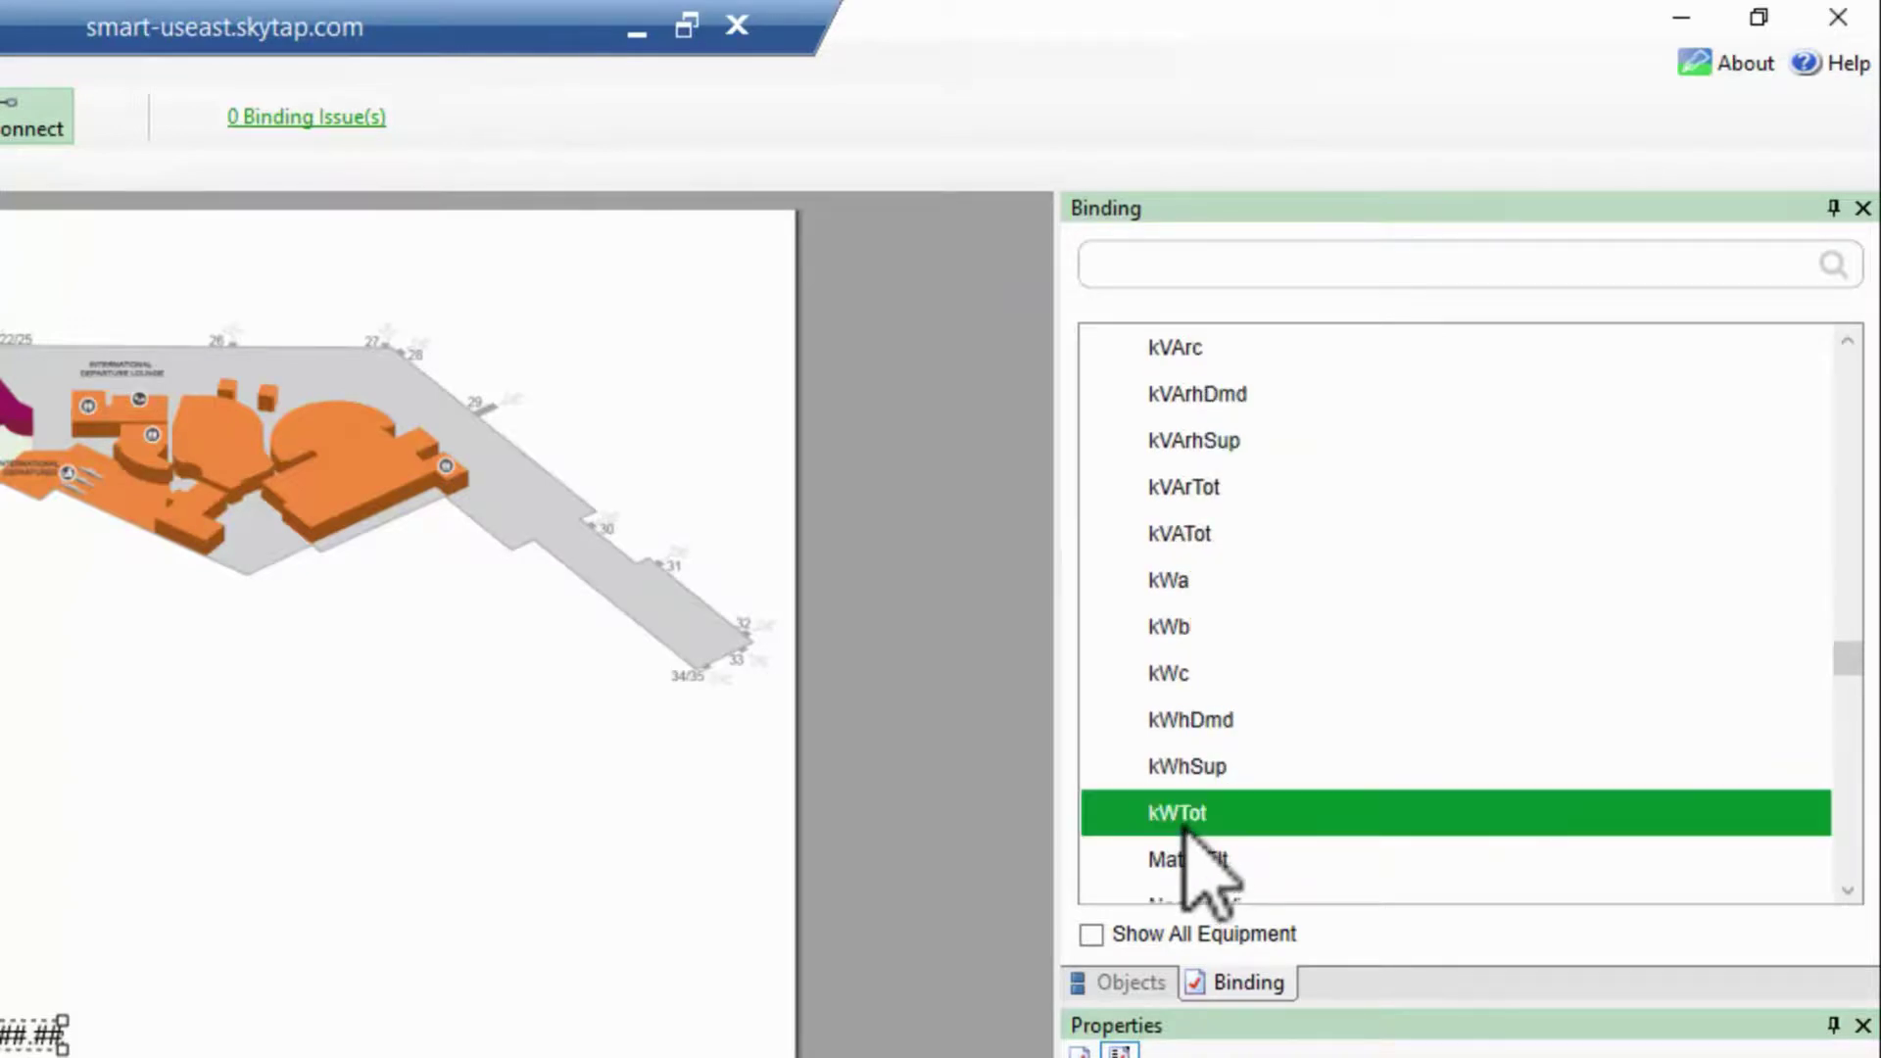
right_click(1184, 826)
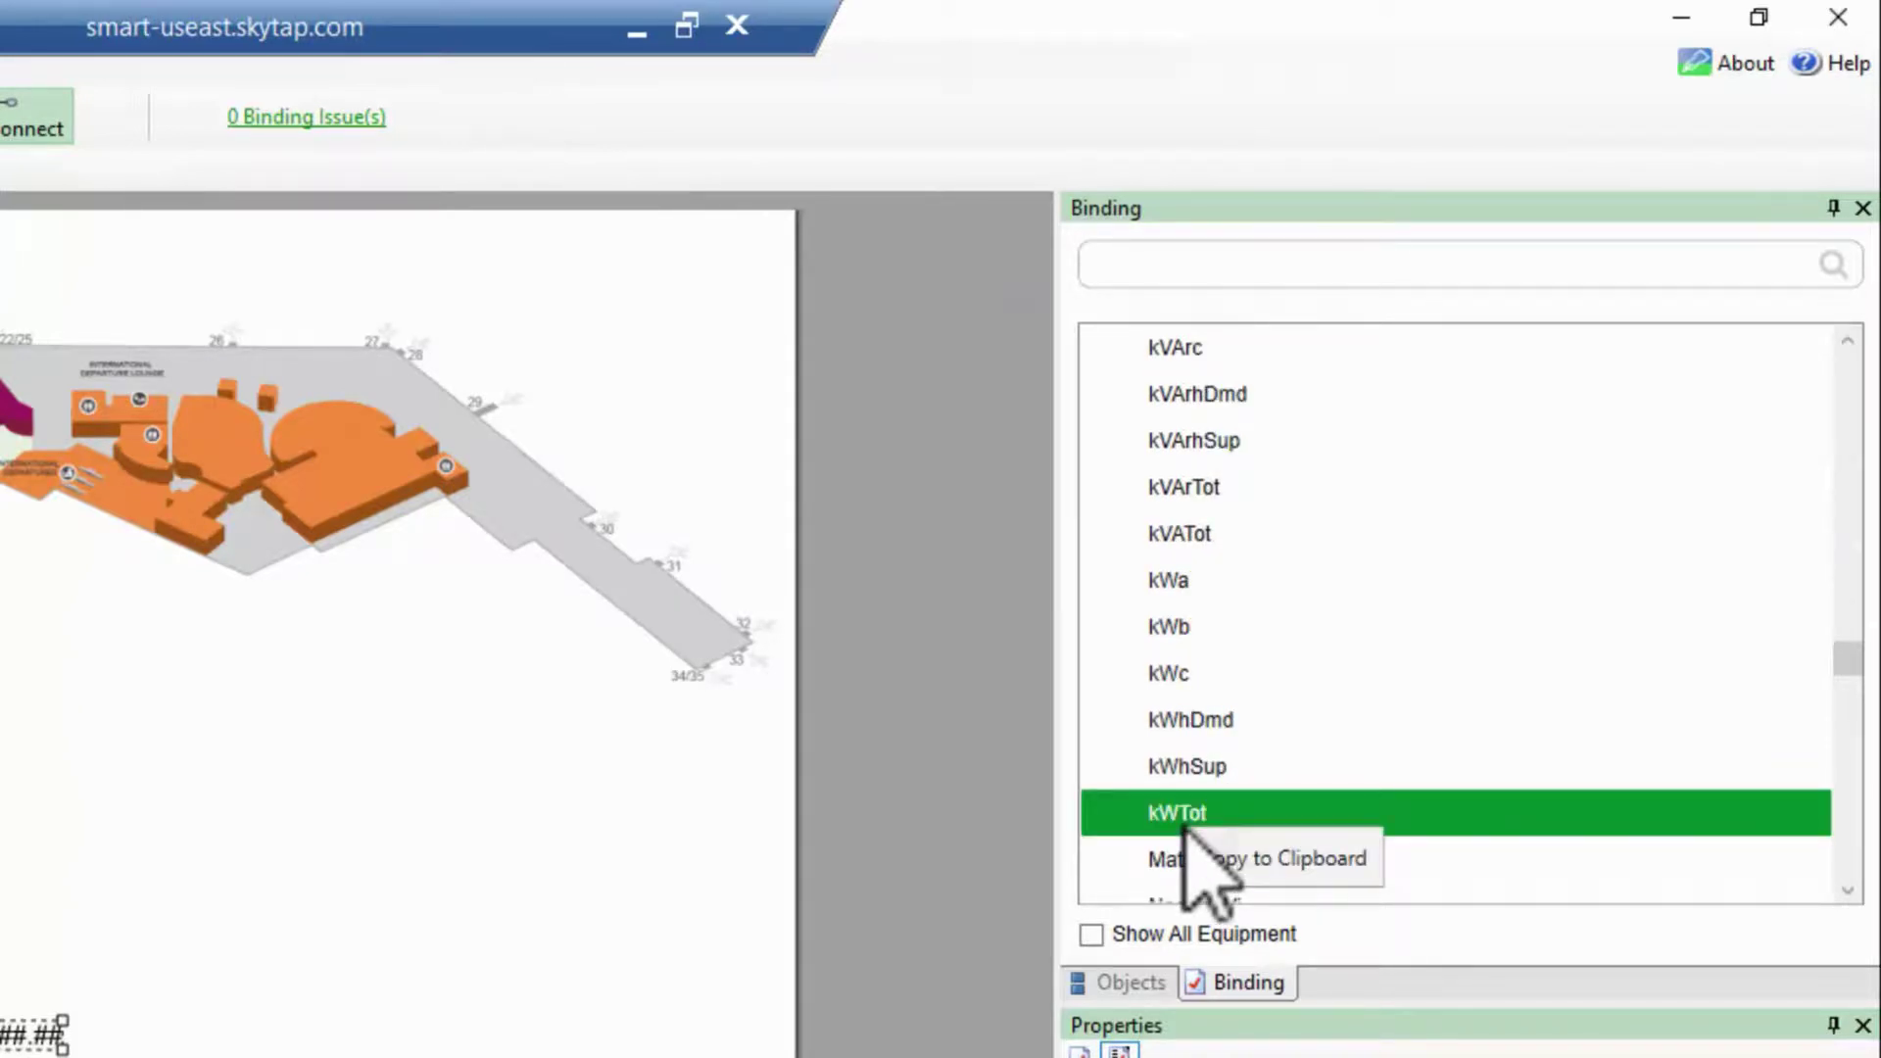
left_click(1236, 860)
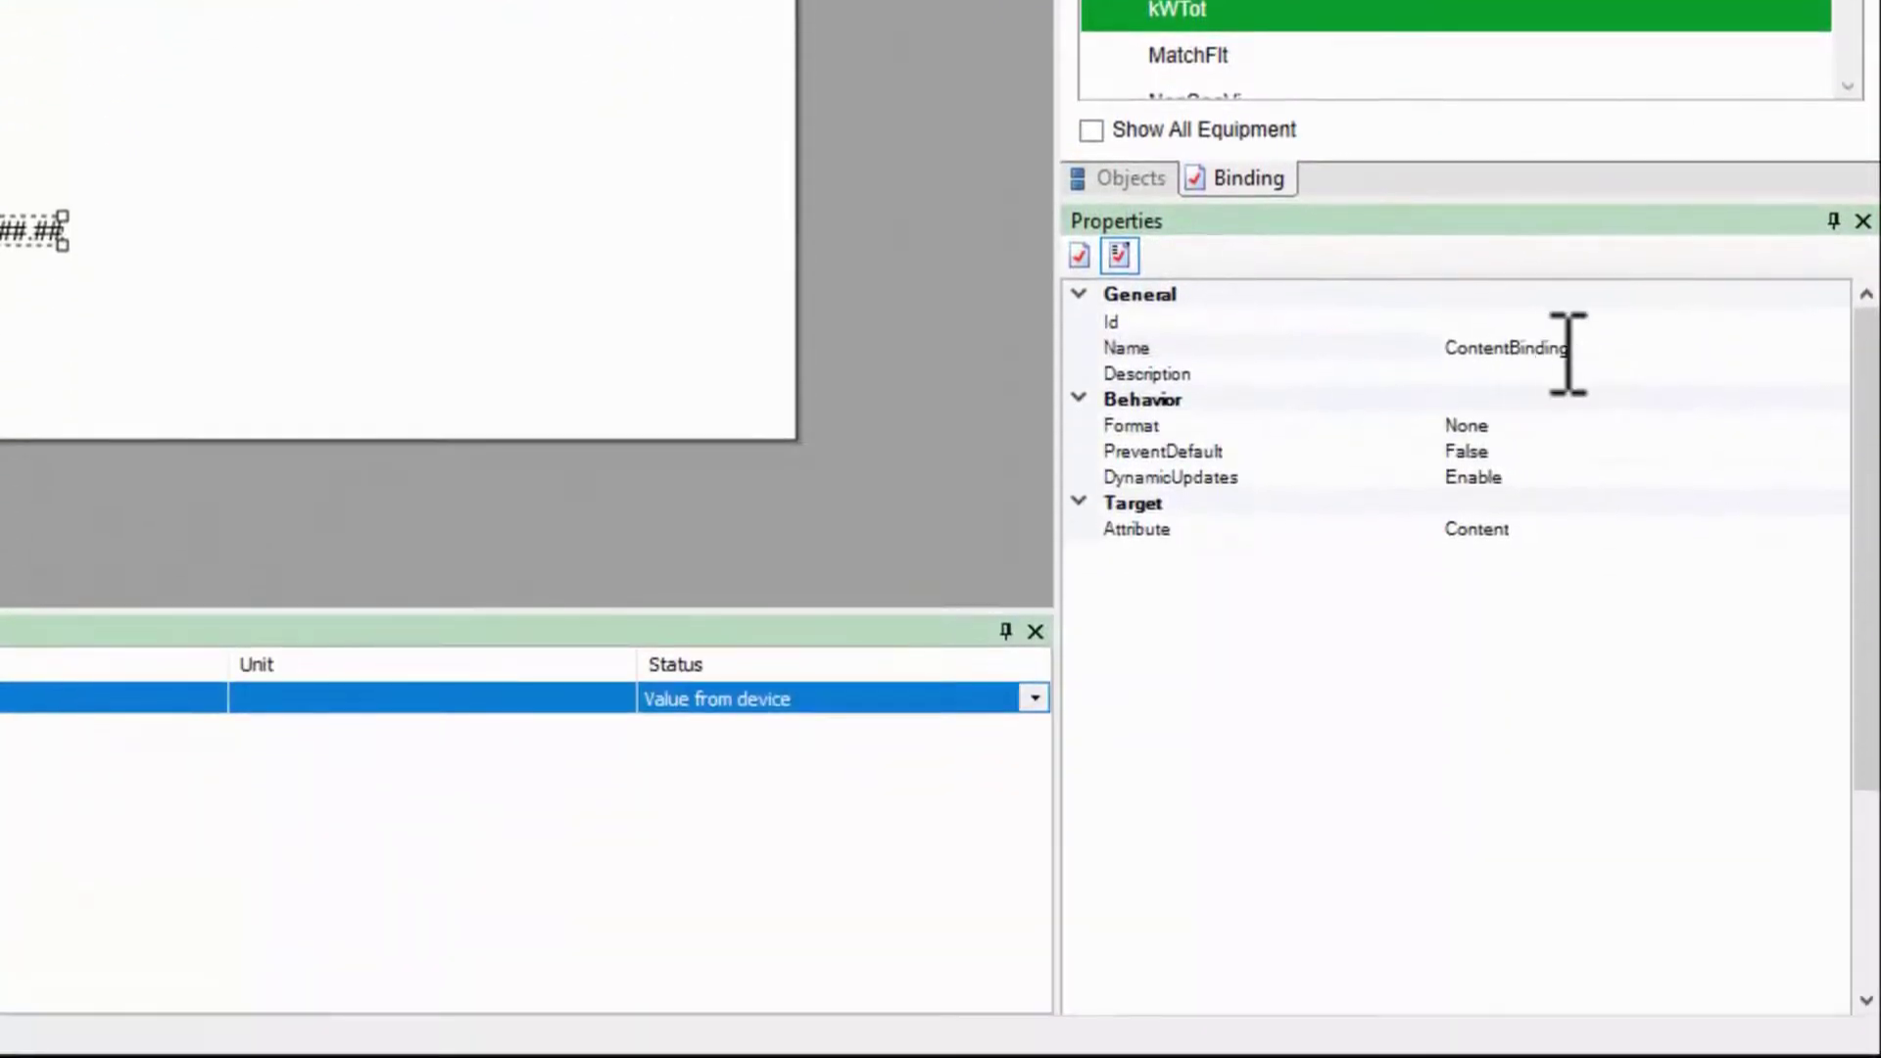
left_click(1568, 348)
left_click_drag(1635, 348, 1443, 348)
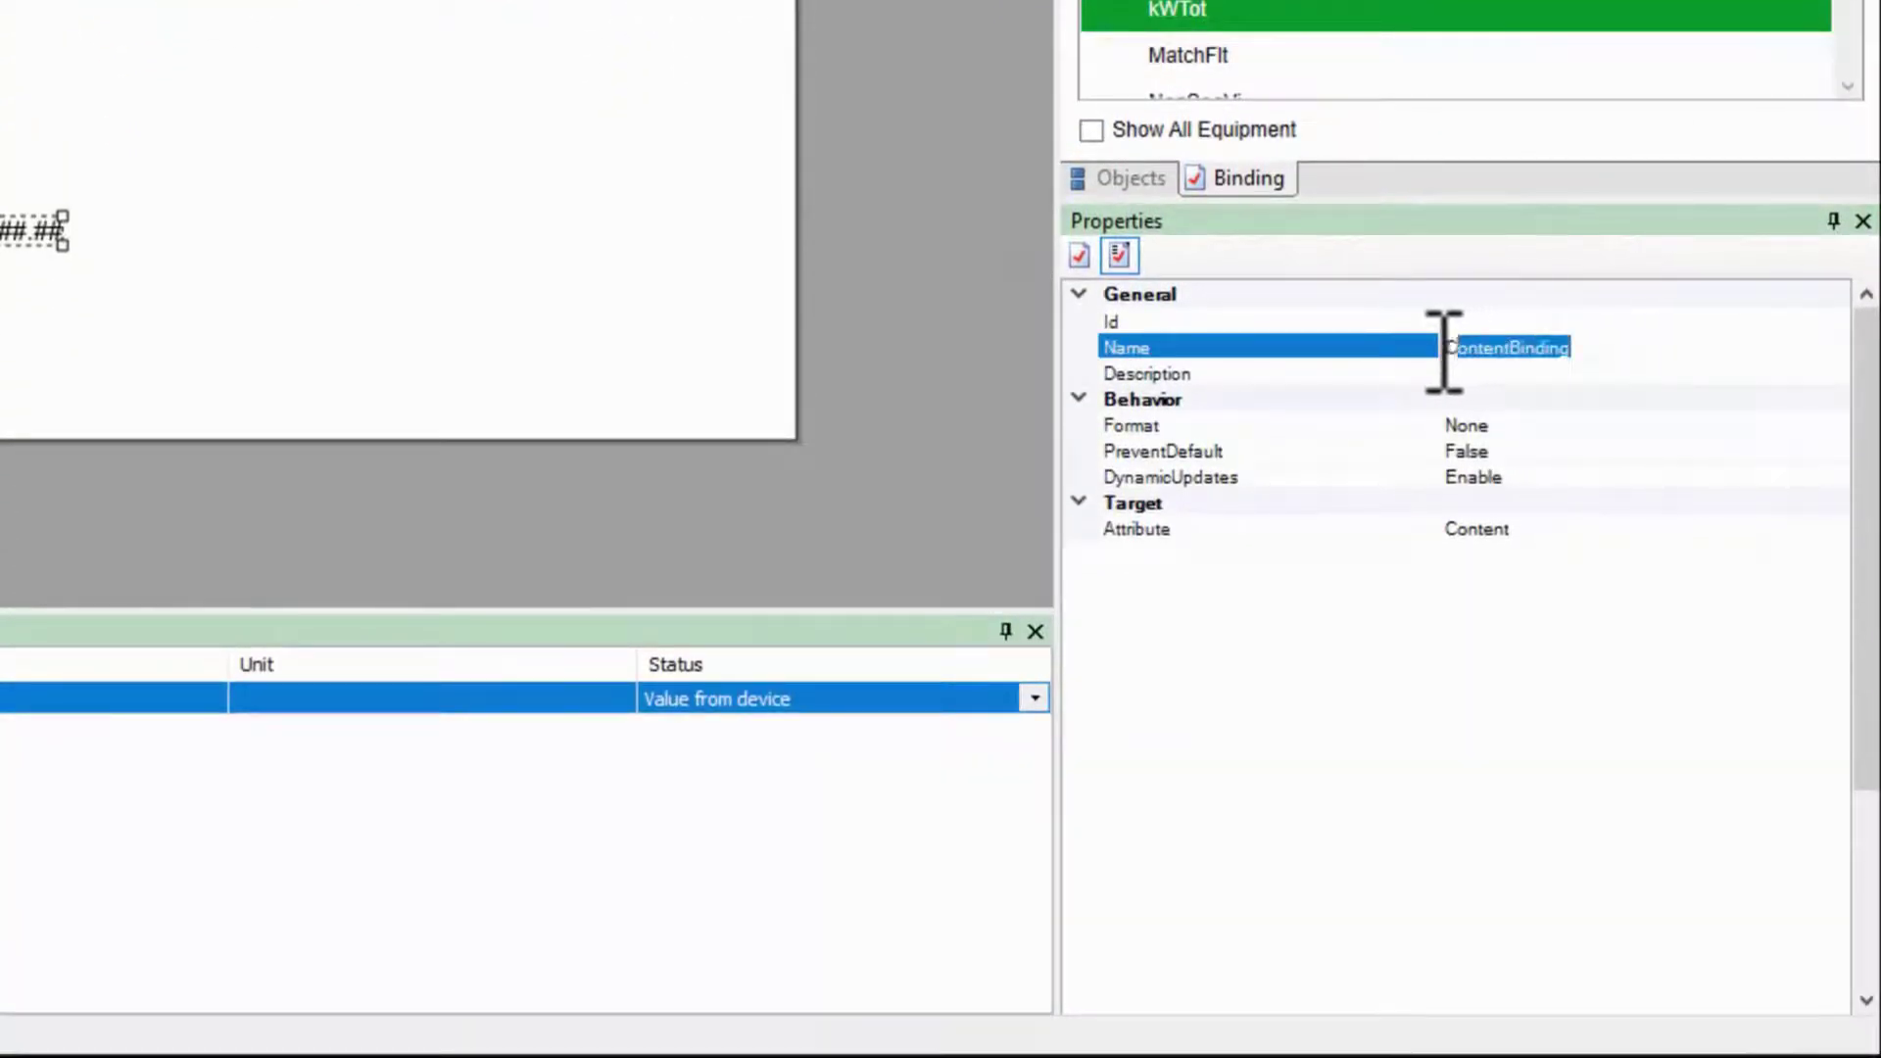
Step: Name the binding c1.Medium_Voltage.INC_Utility.kWTot and choose Presentation as its Format
key("ctrl+v")
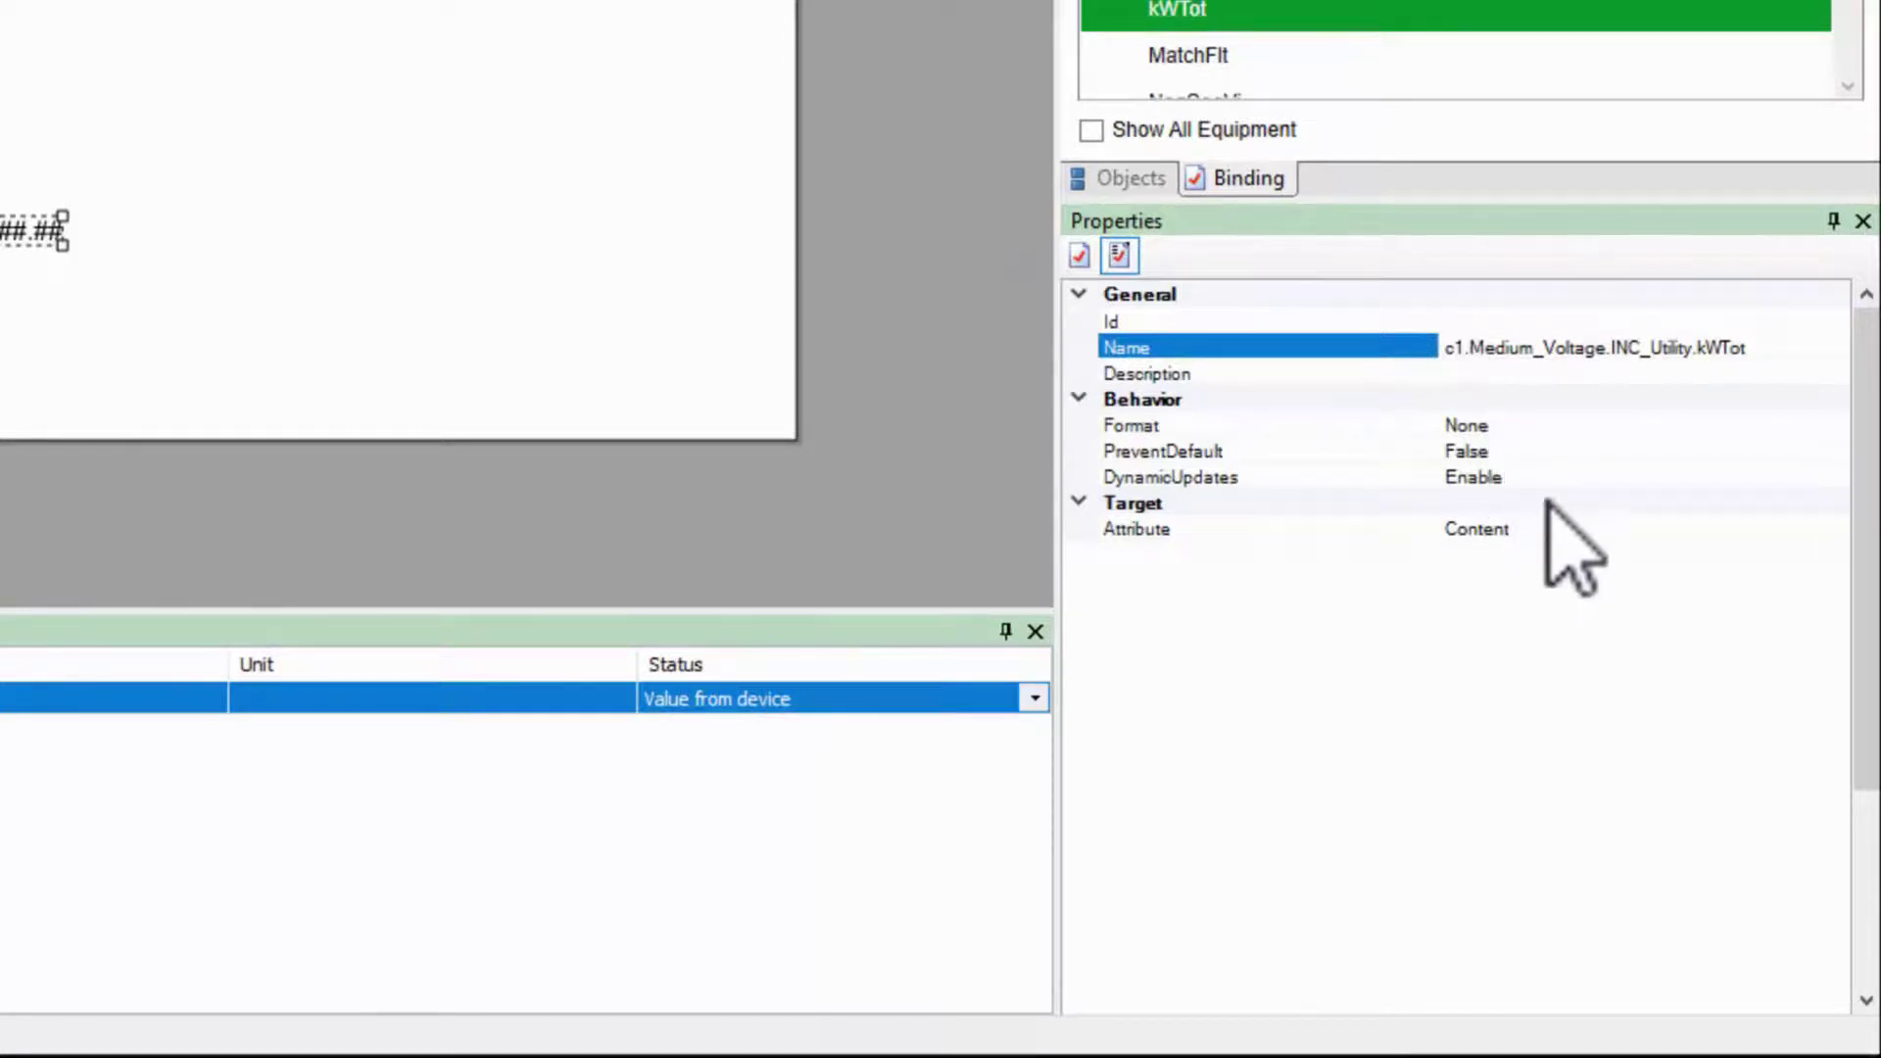
left_click(1574, 431)
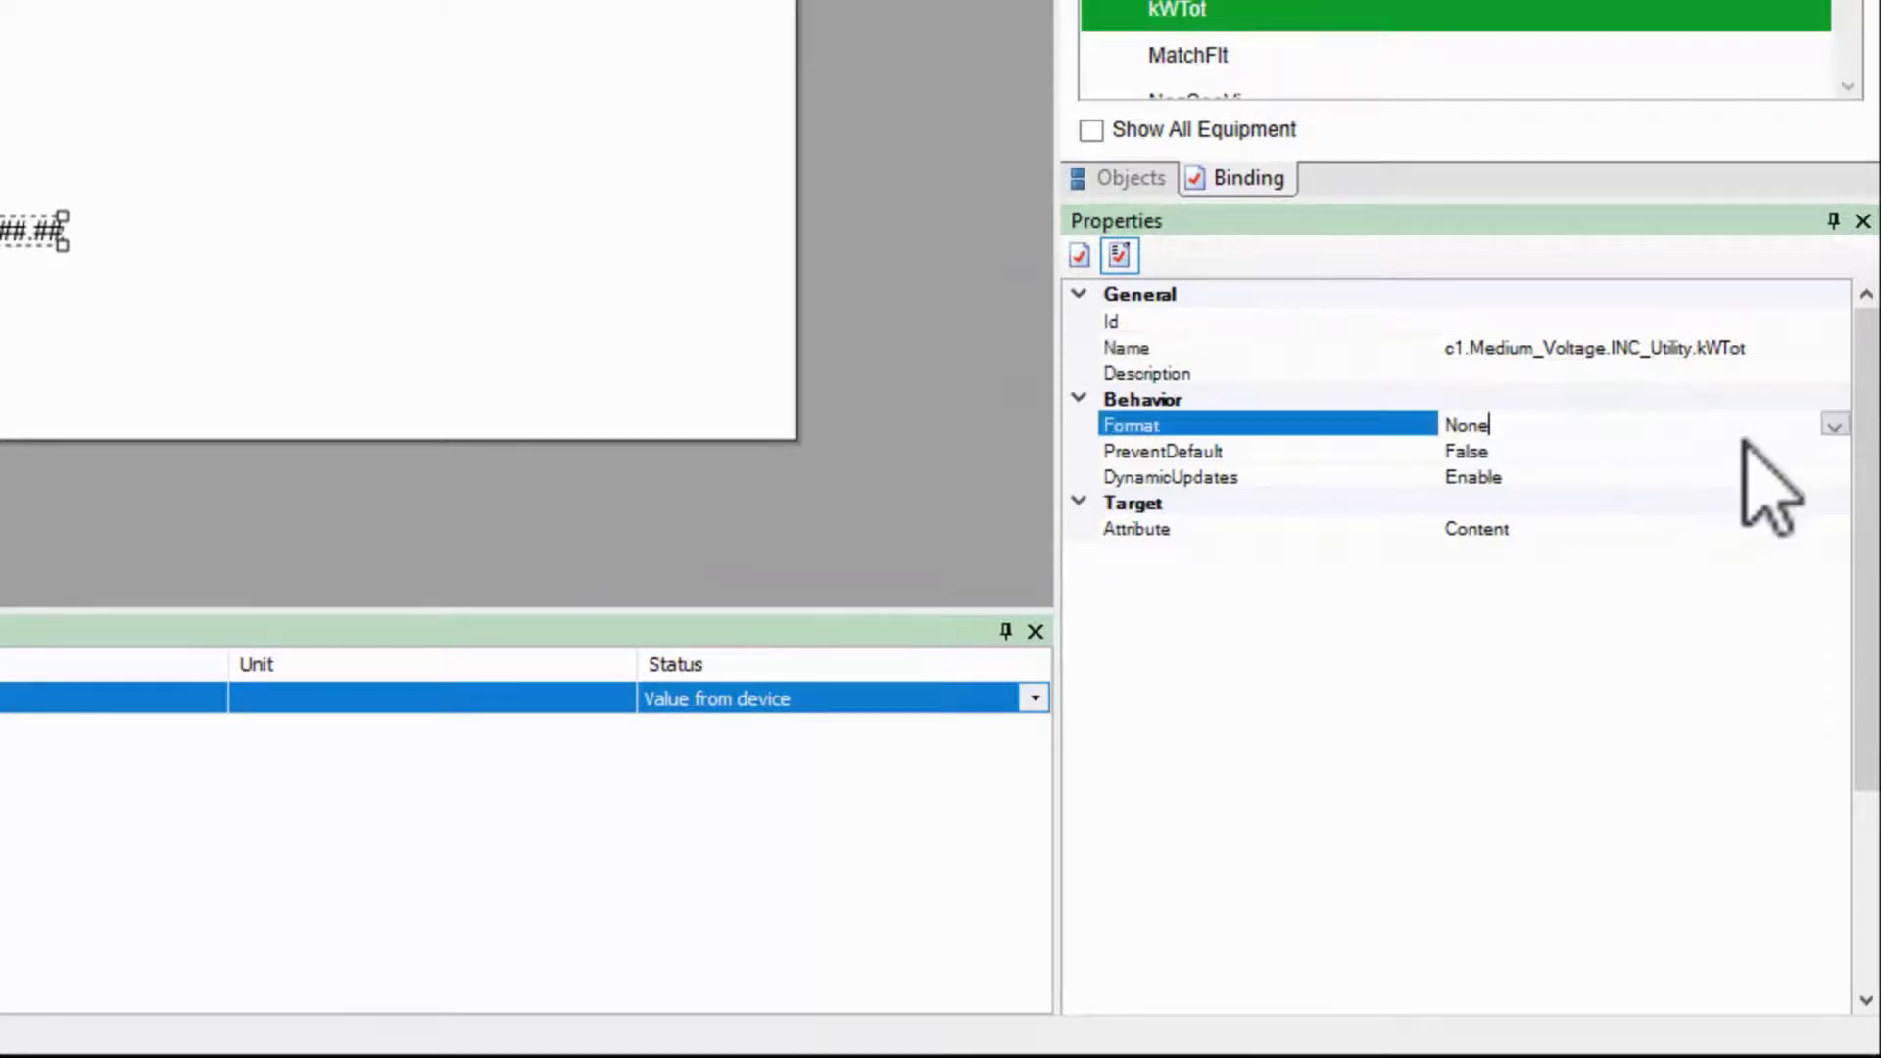
left_click(1830, 427)
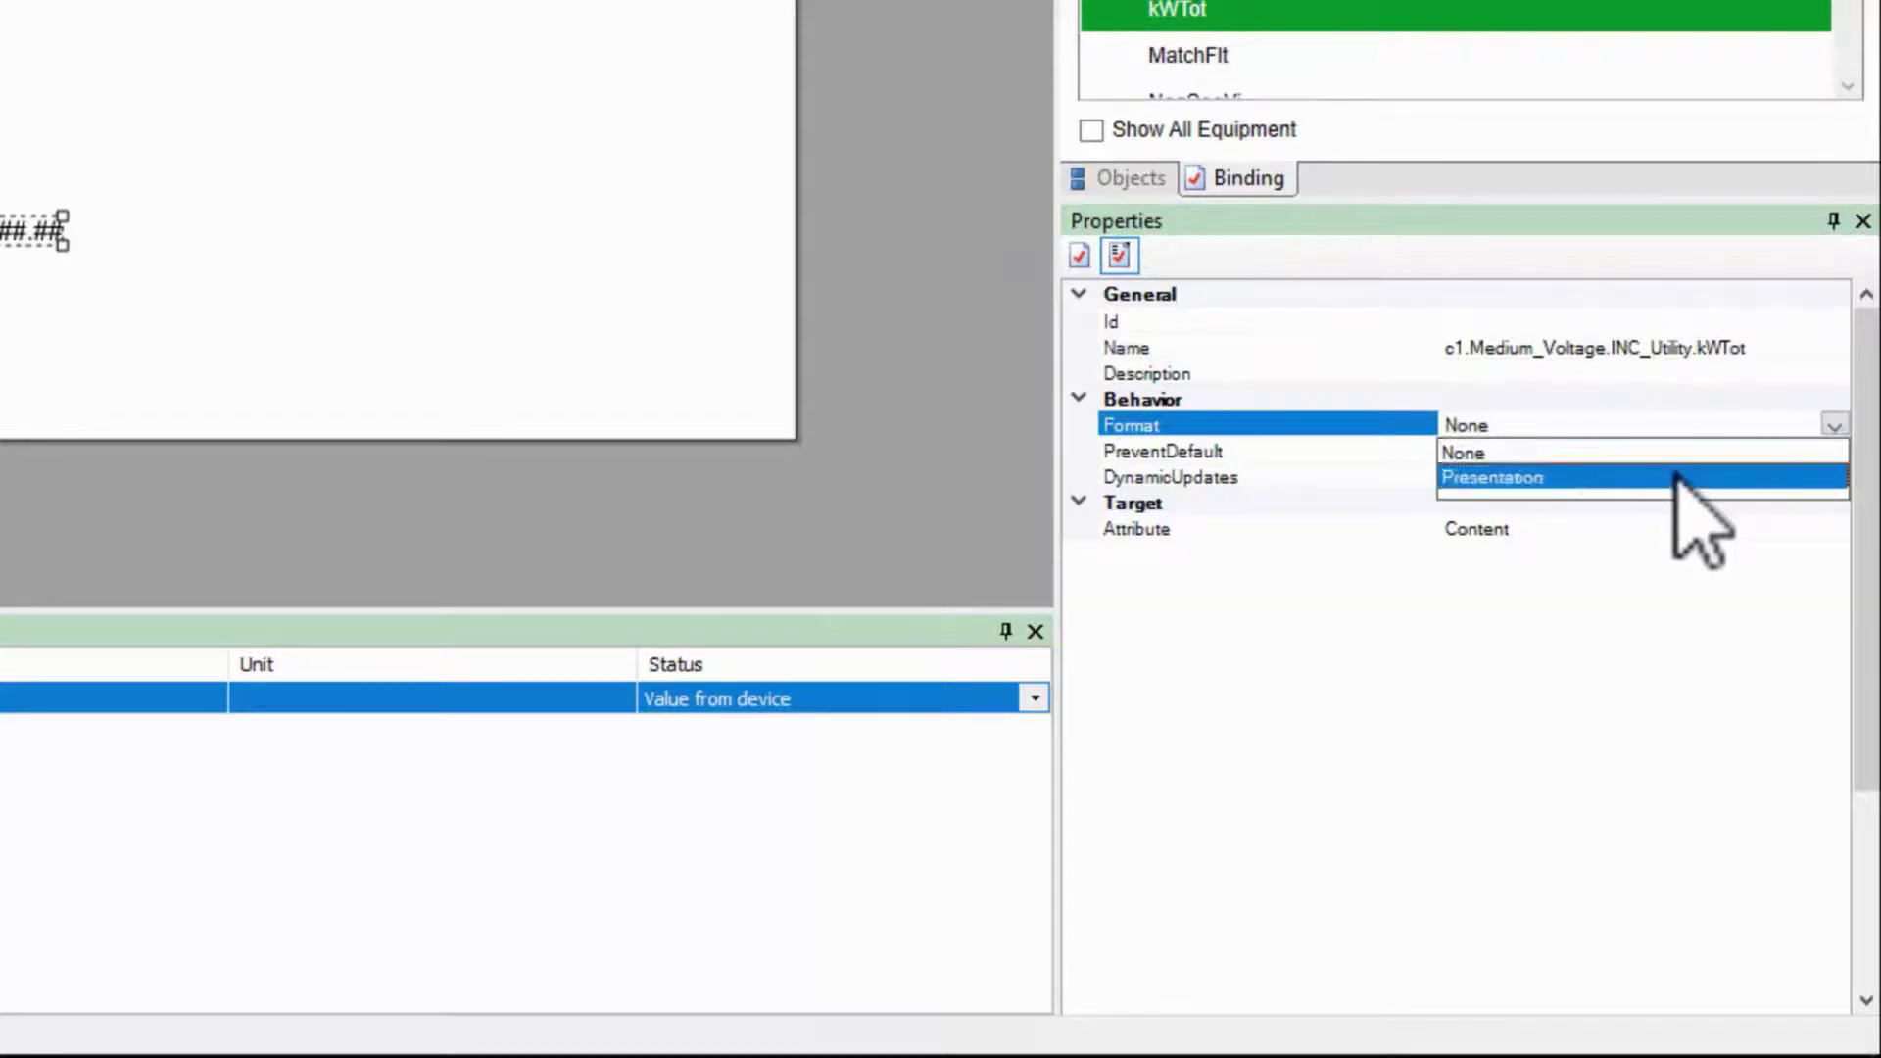
left_click(1674, 477)
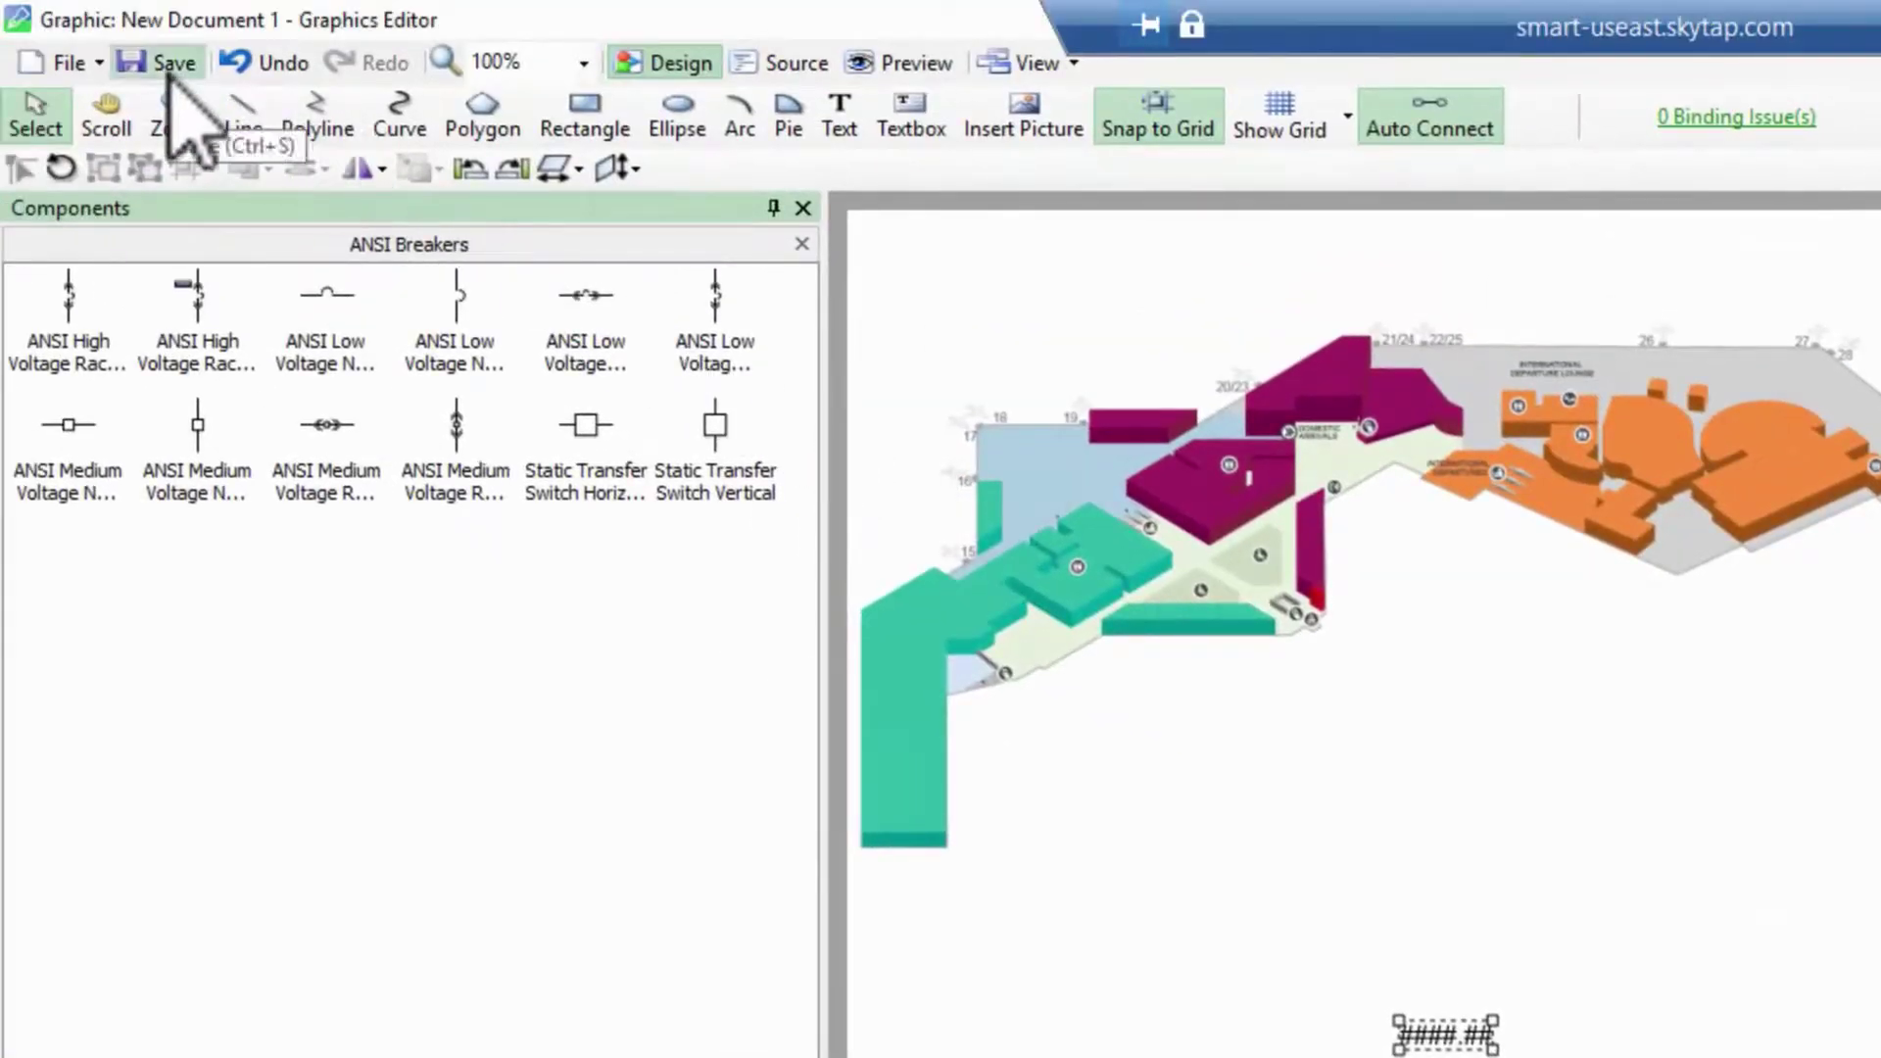
Step: Save the diagram as 'Main Level' in the Airport_Project TGML folder
left_click(169, 67)
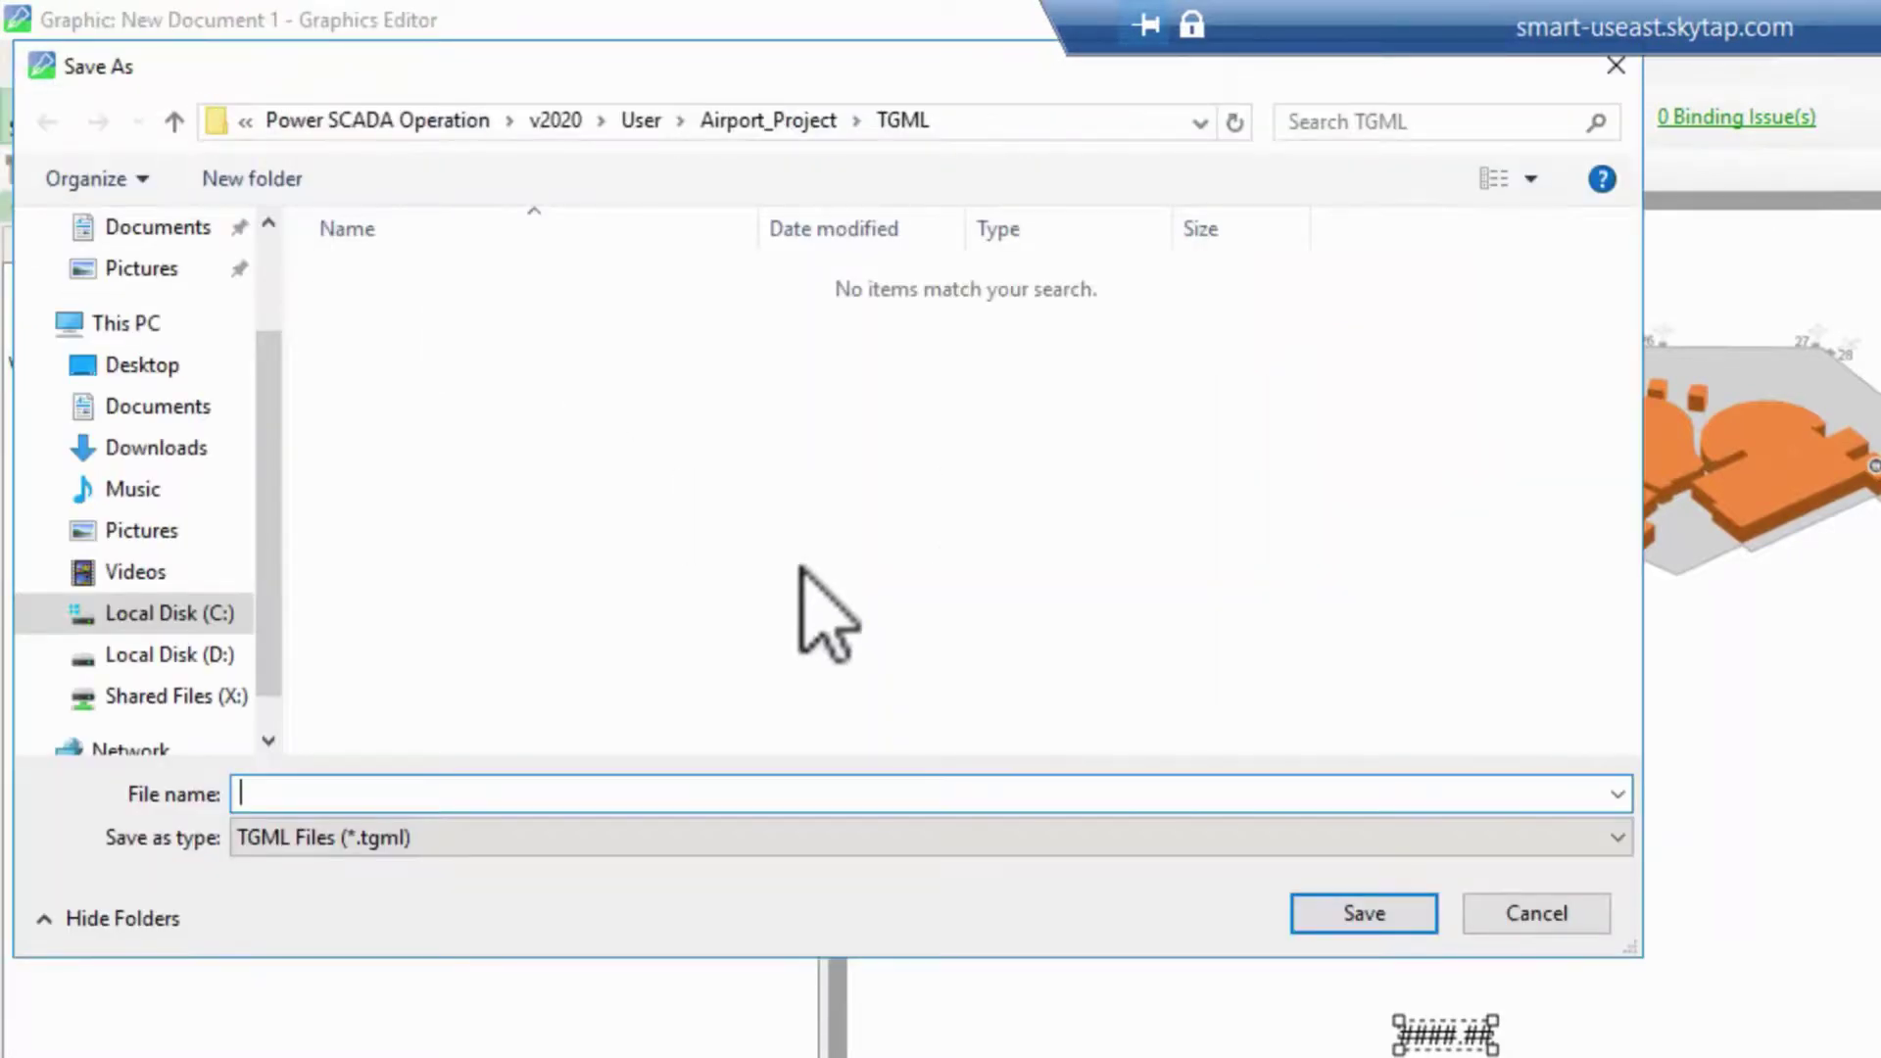
type("Main Level")
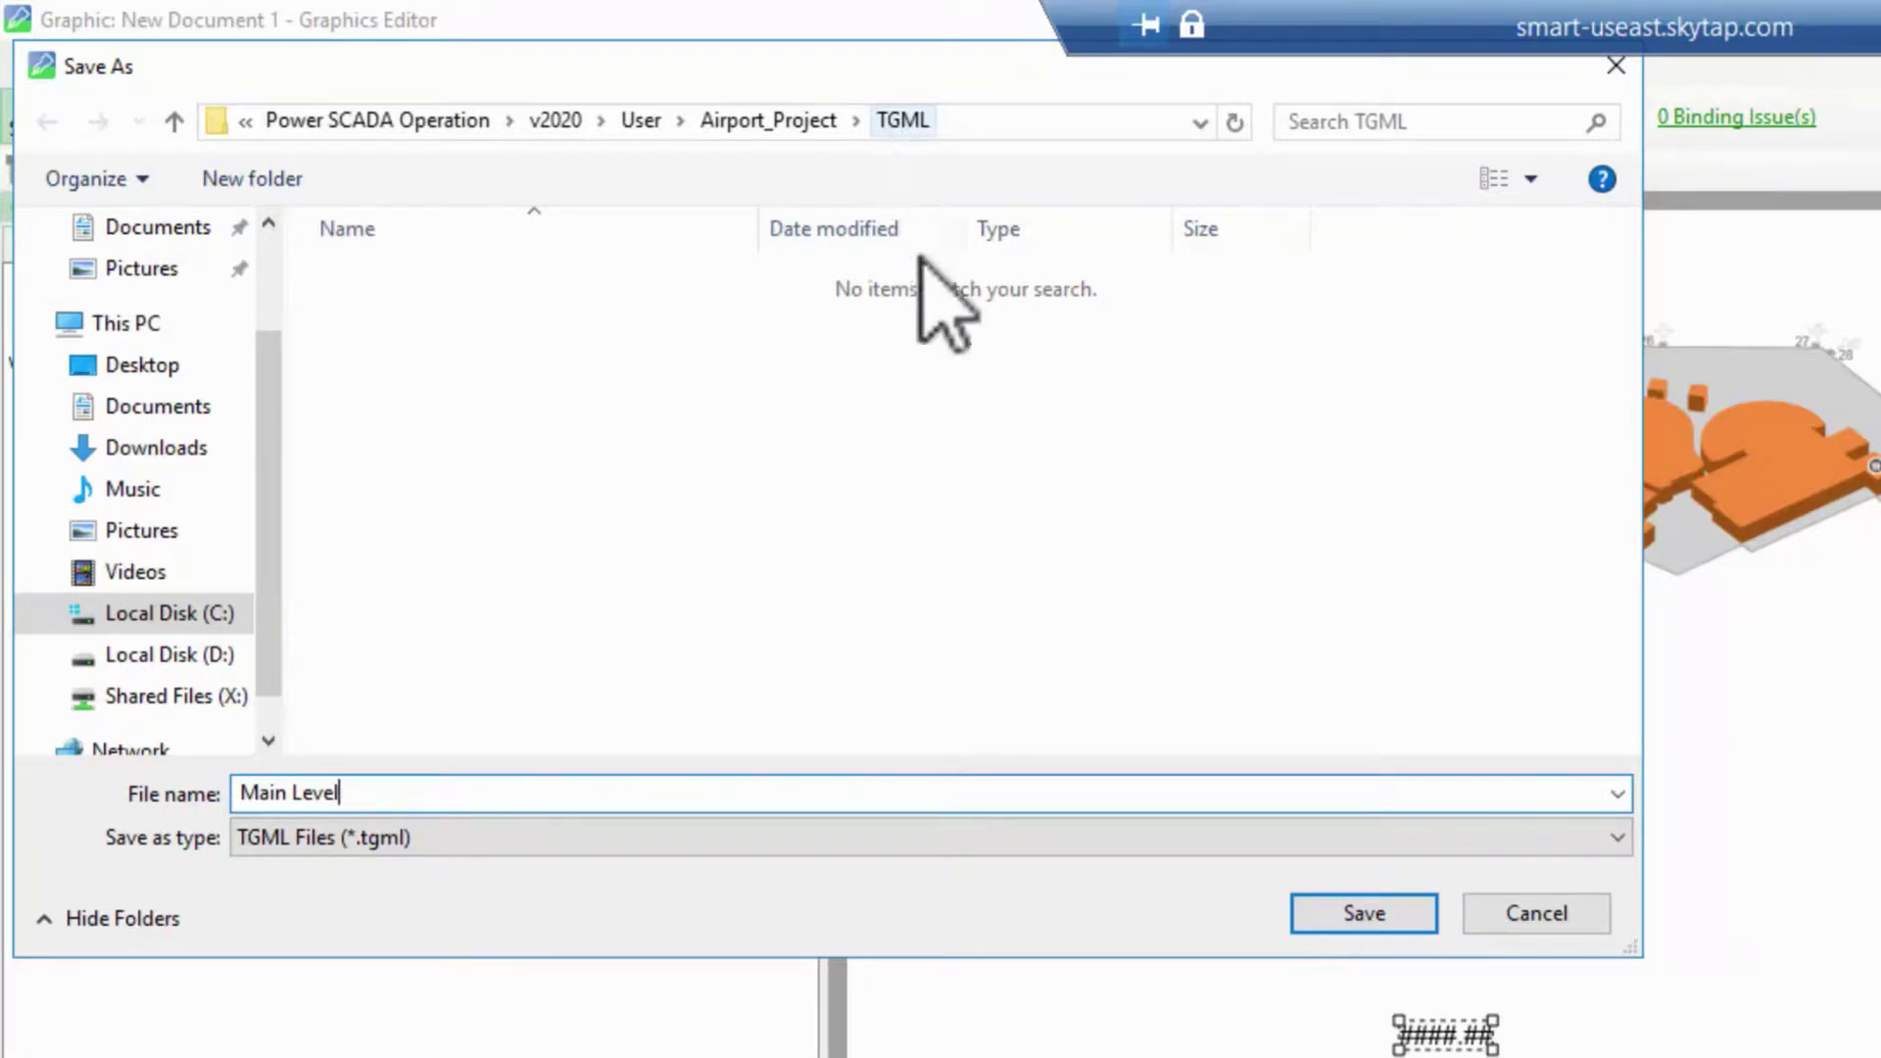
left_click(1337, 909)
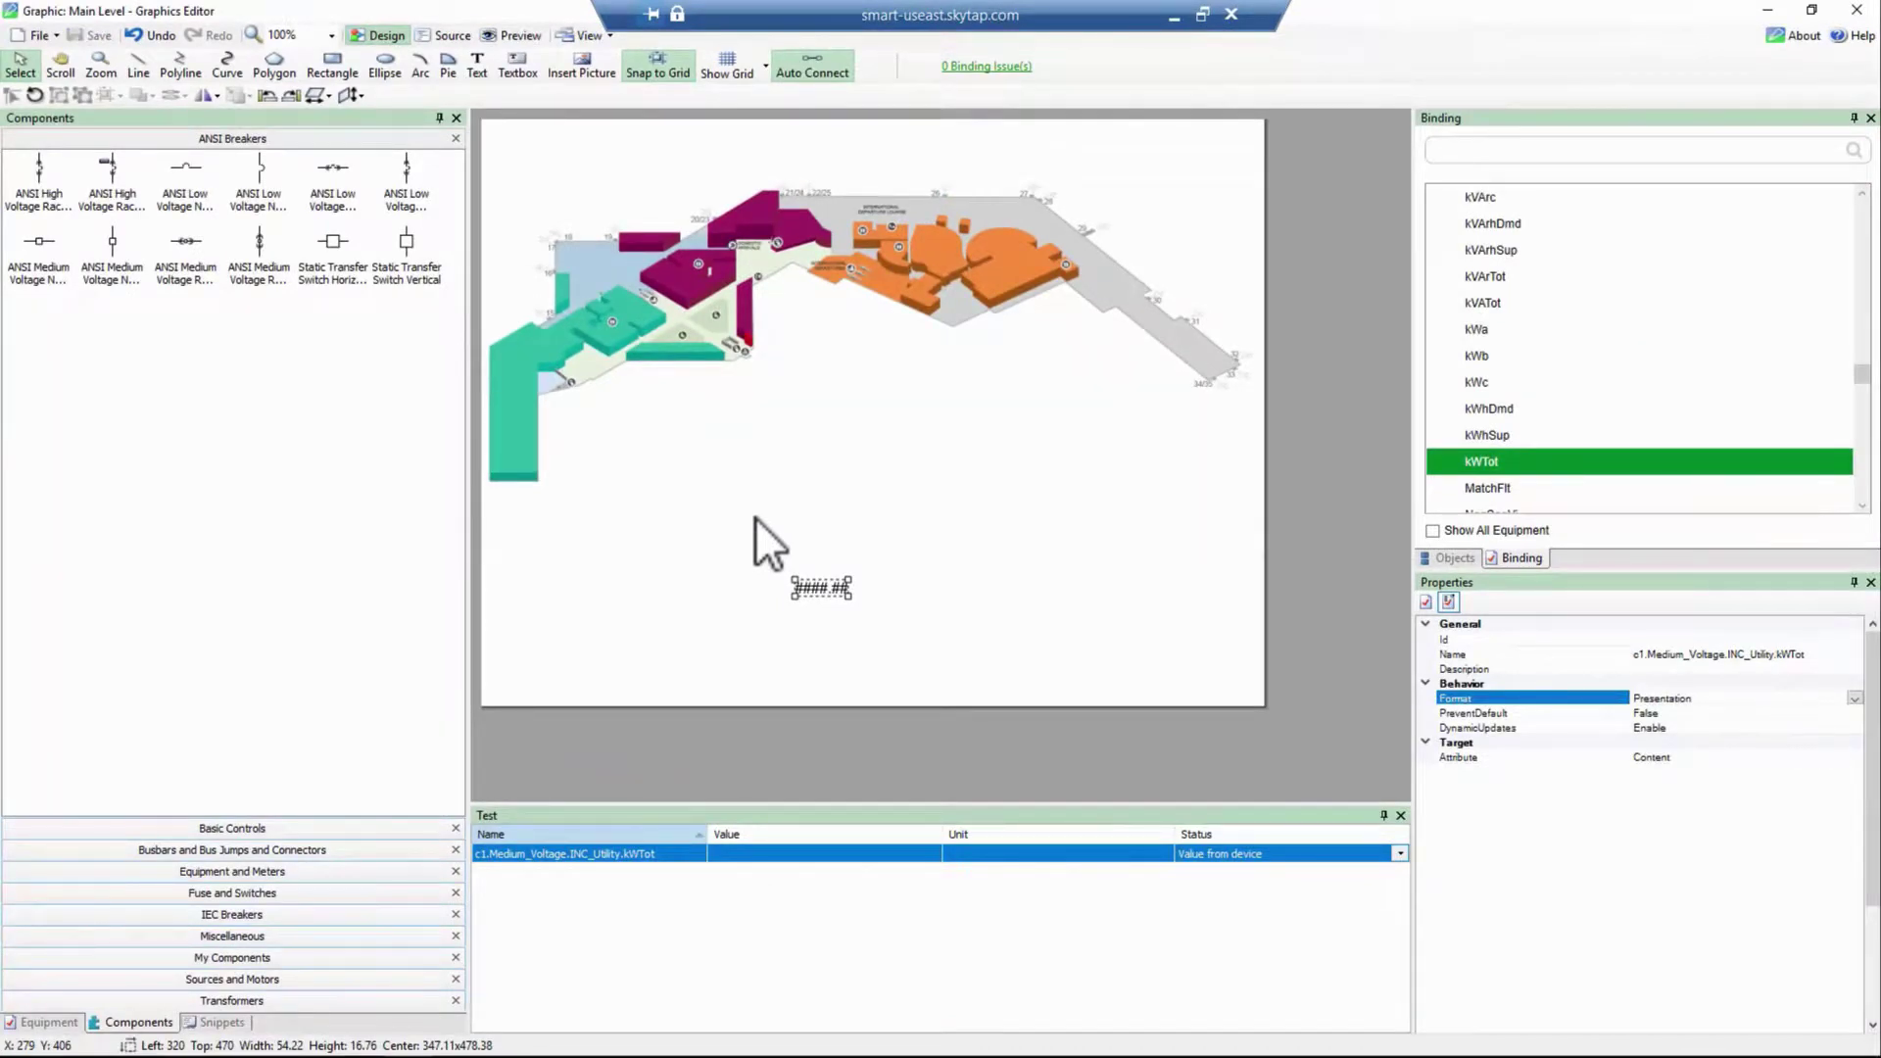
Step: Bring the Power SCADA Operation WebHMI browser window back to the front
key("alt+Tab")
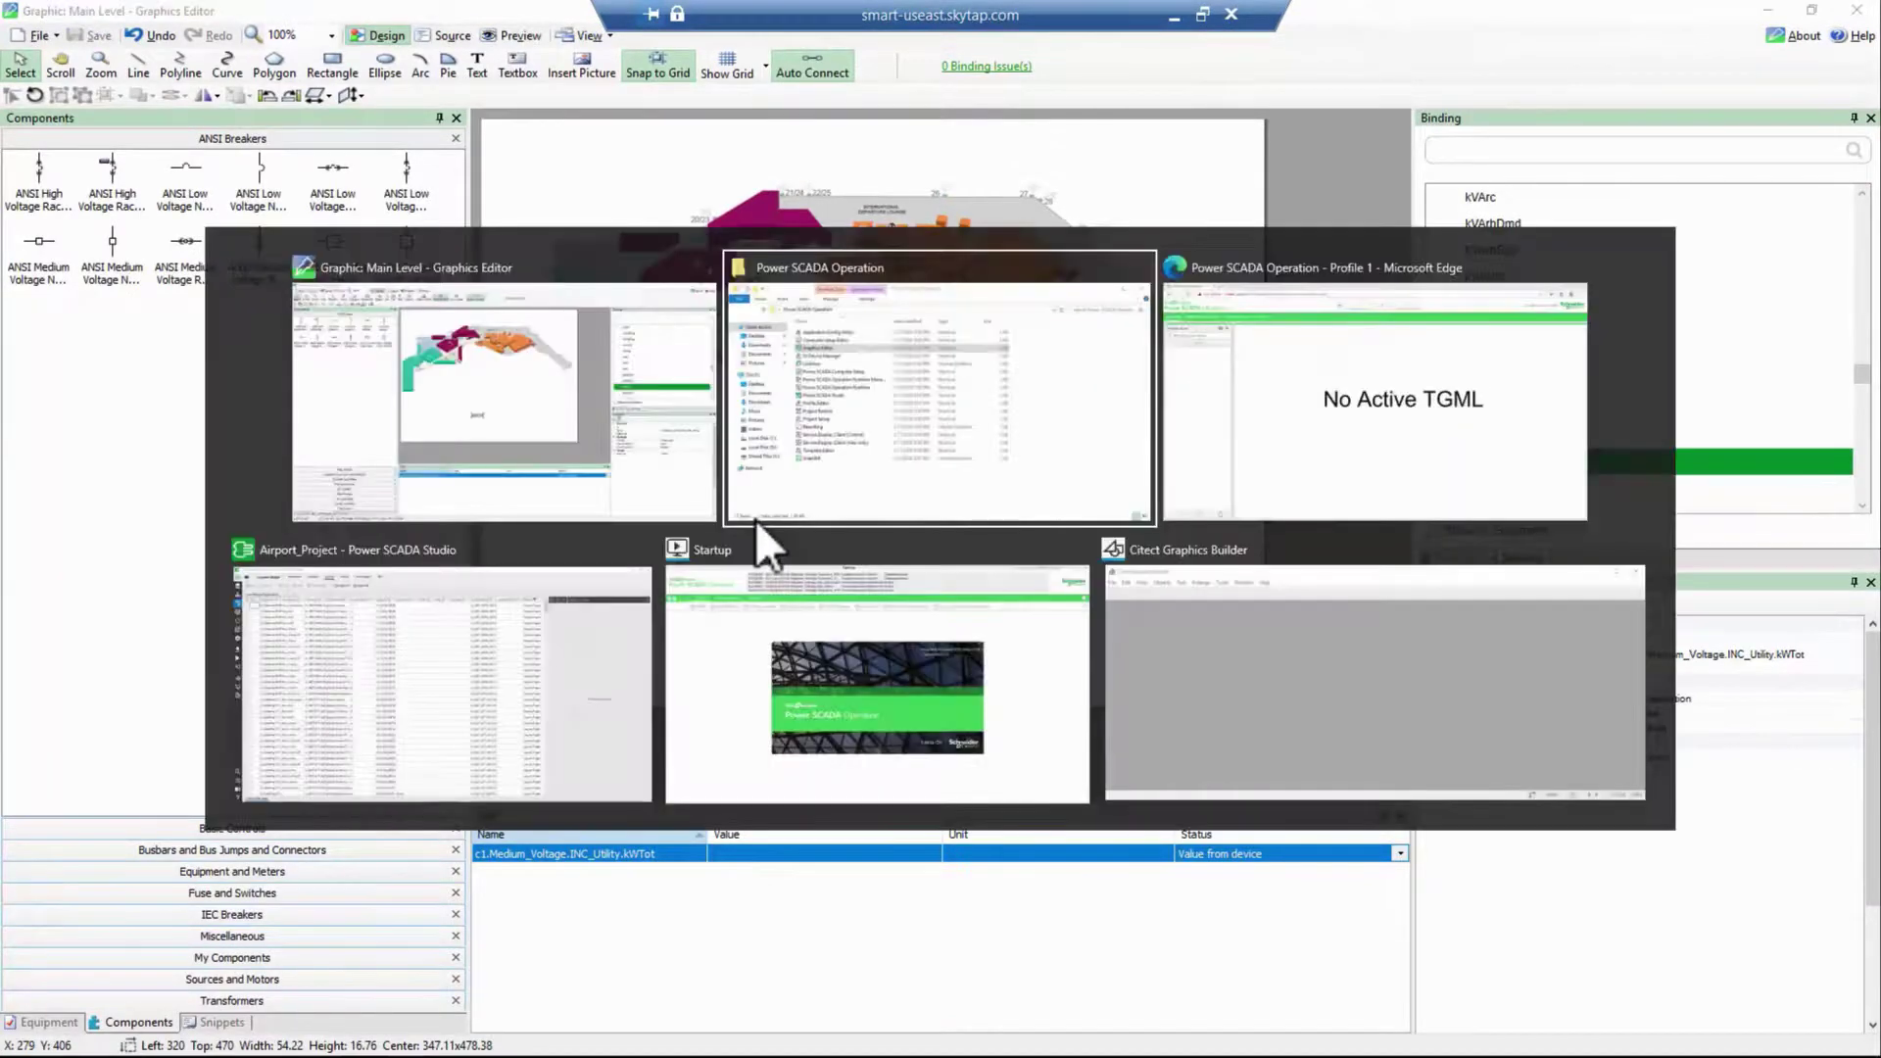
left_click(1307, 421)
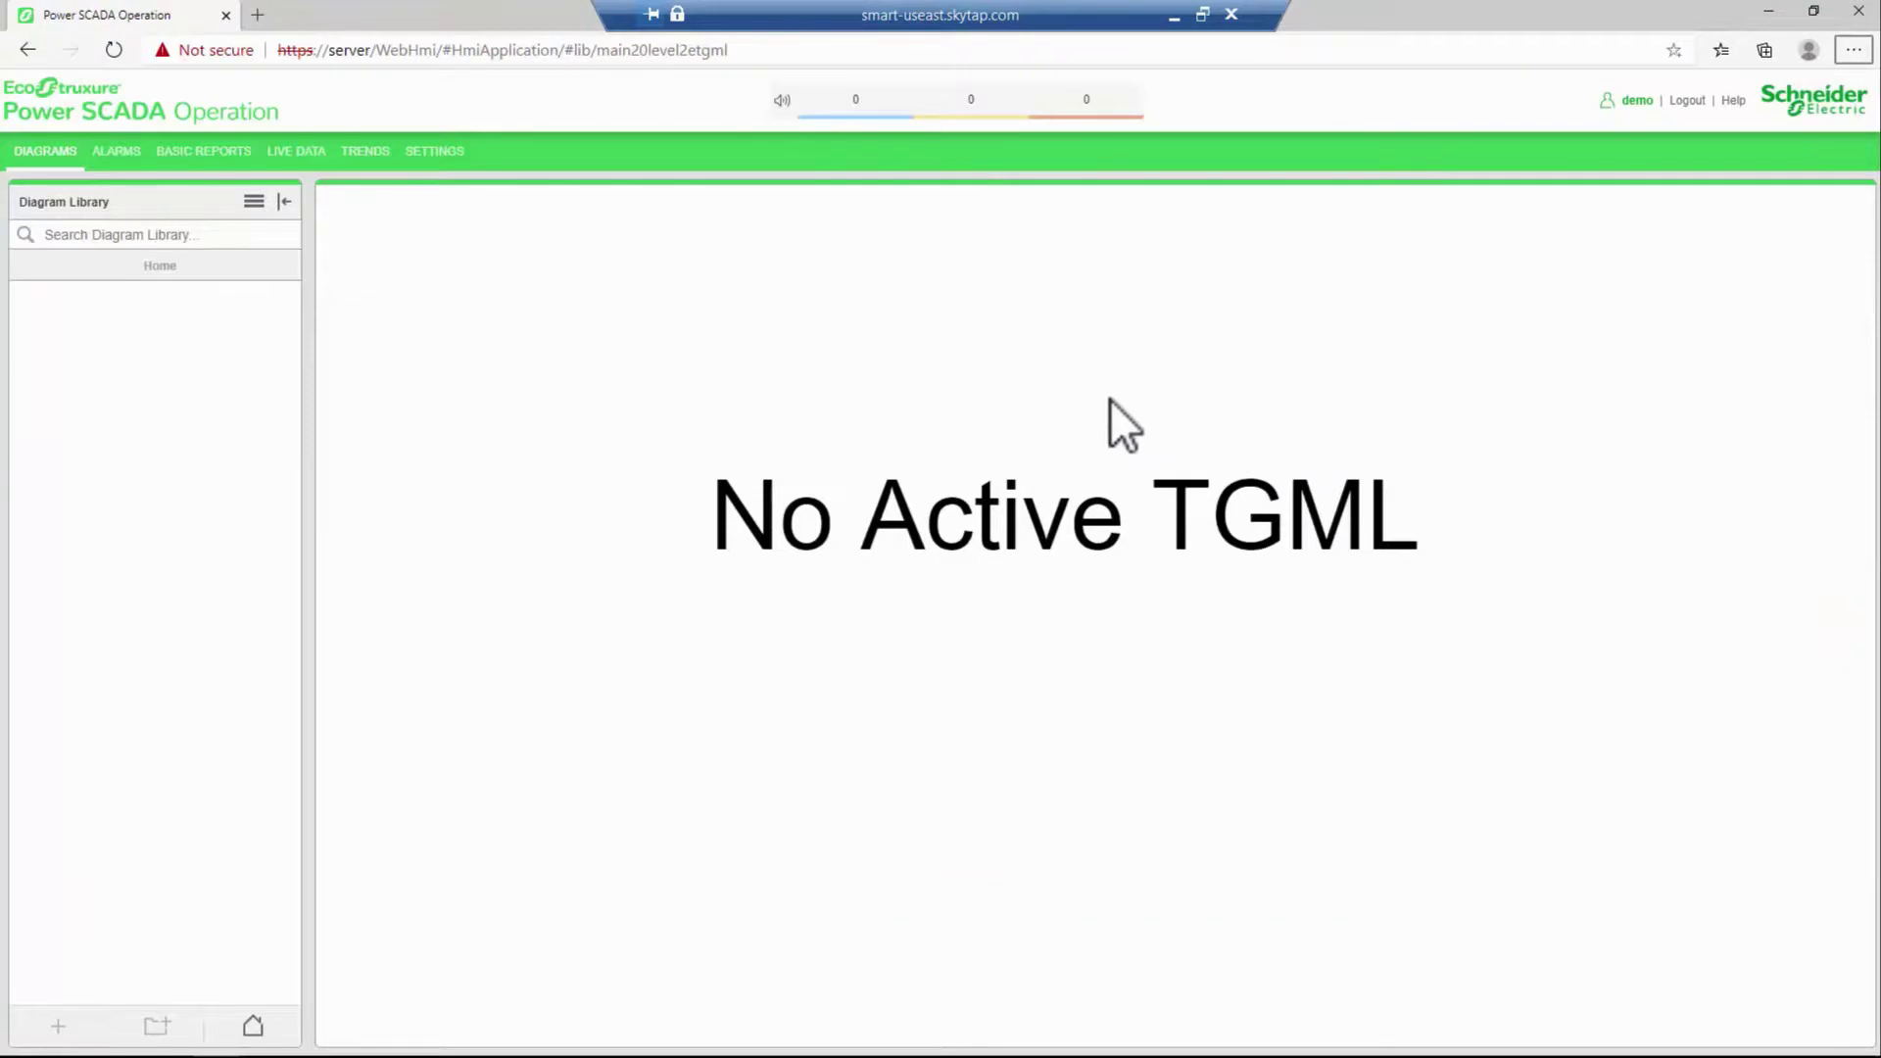